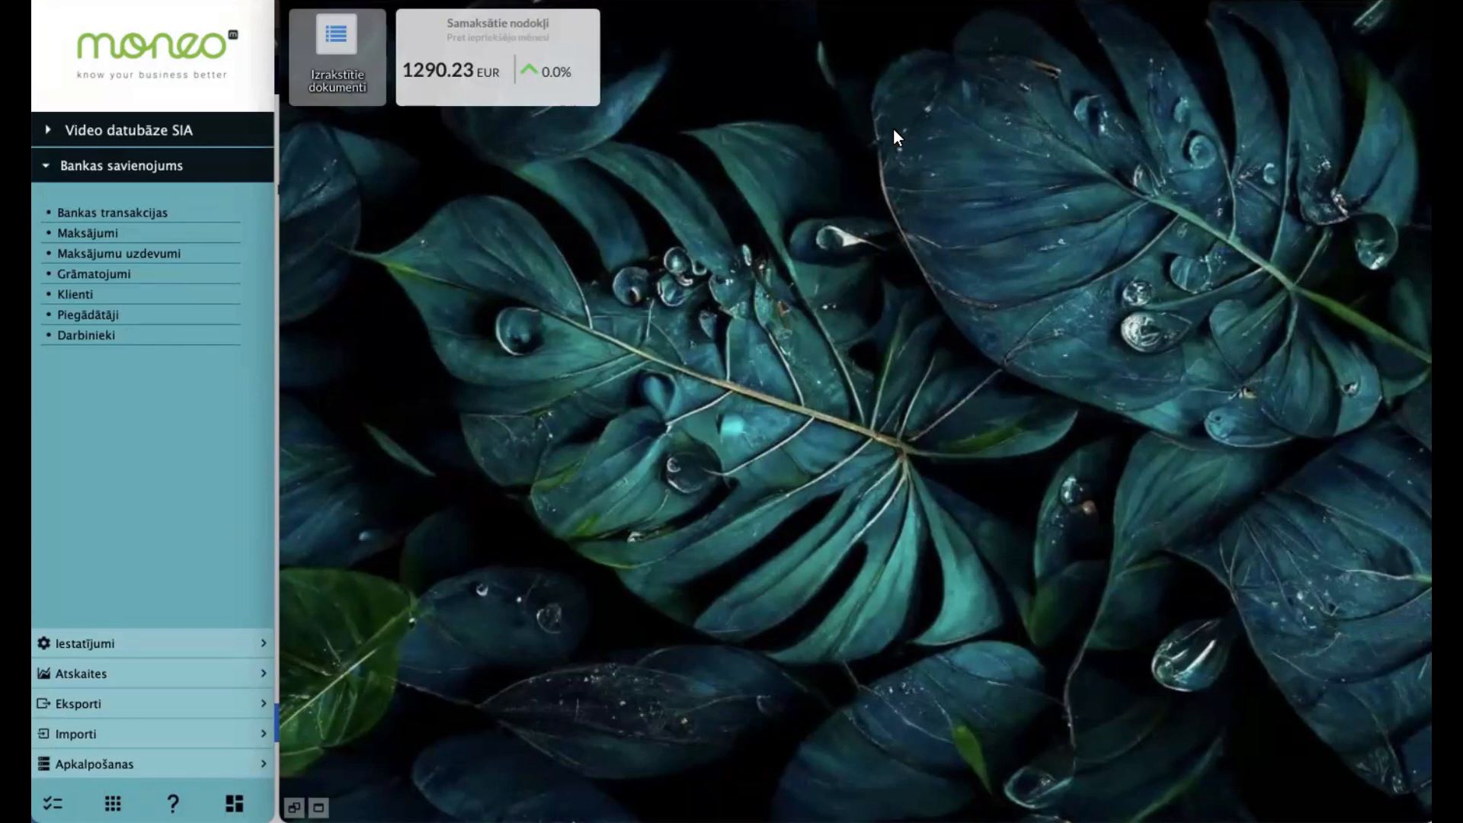
In the Bankas savienojuma parametri settings, set the Open Banking data start date (Bankas datu sākuma datums) to 15.10.2024.
click(111, 1)
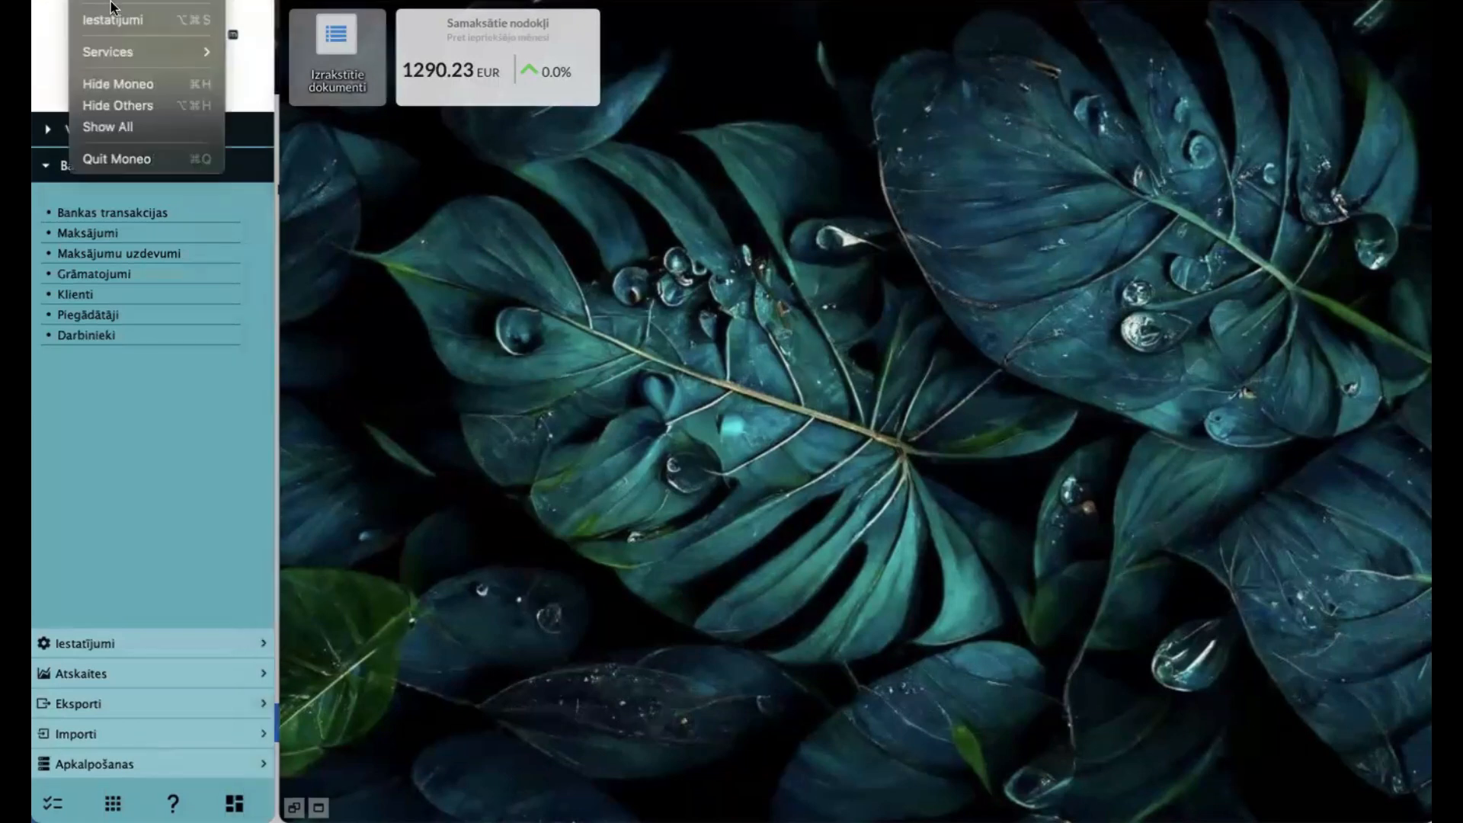
click(112, 19)
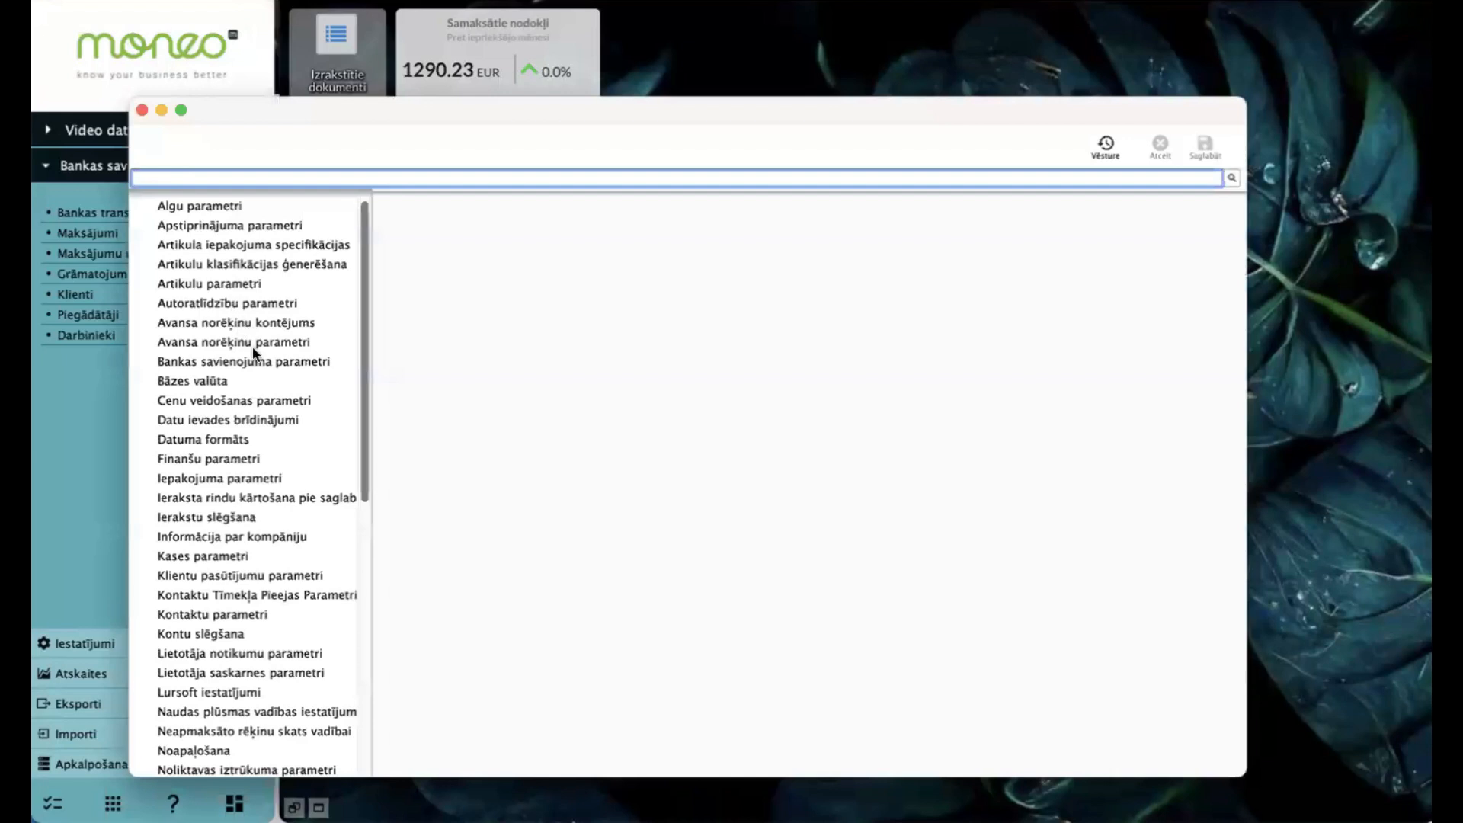
click(252, 359)
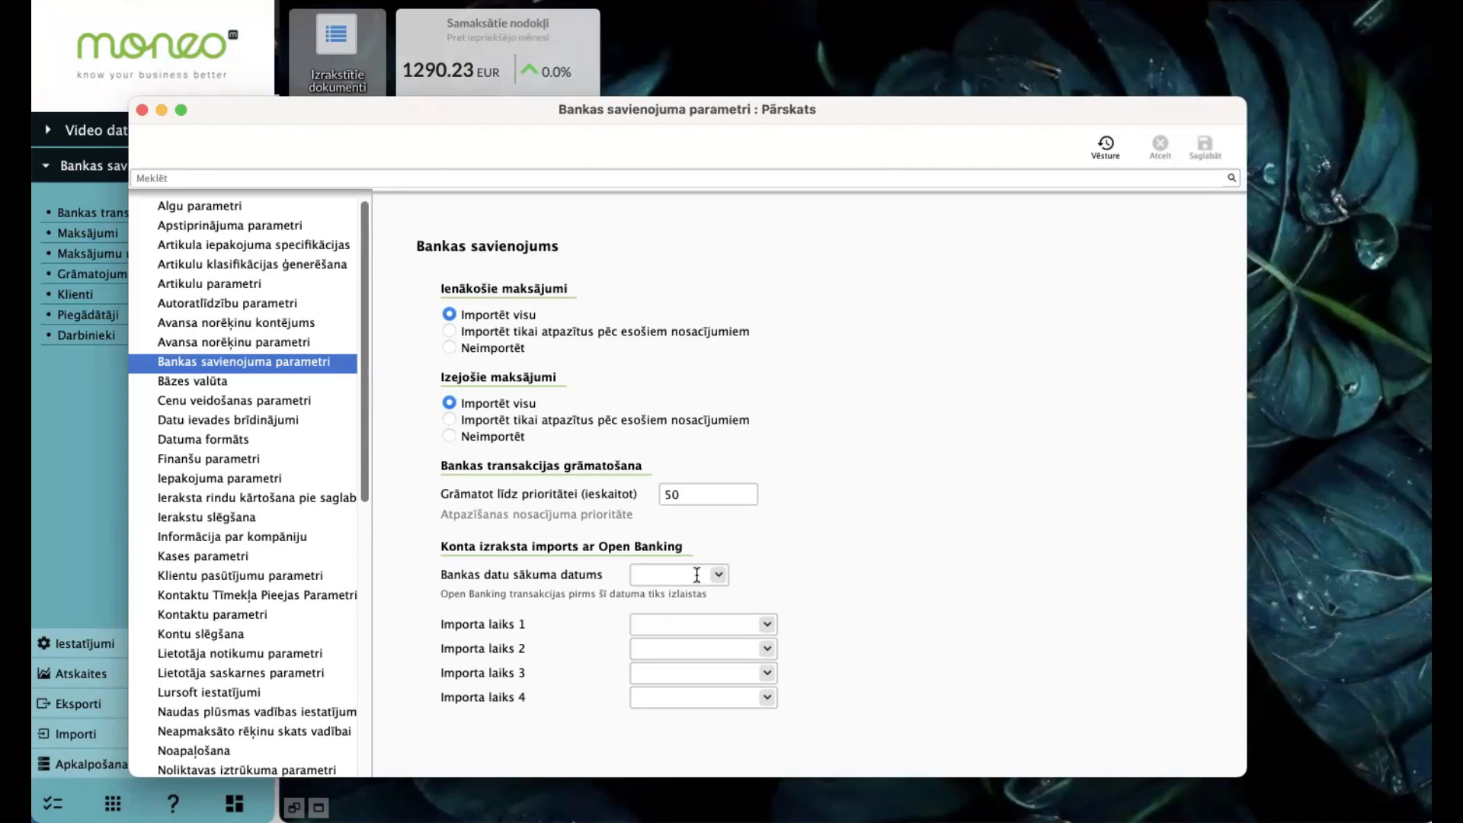
click(696, 575)
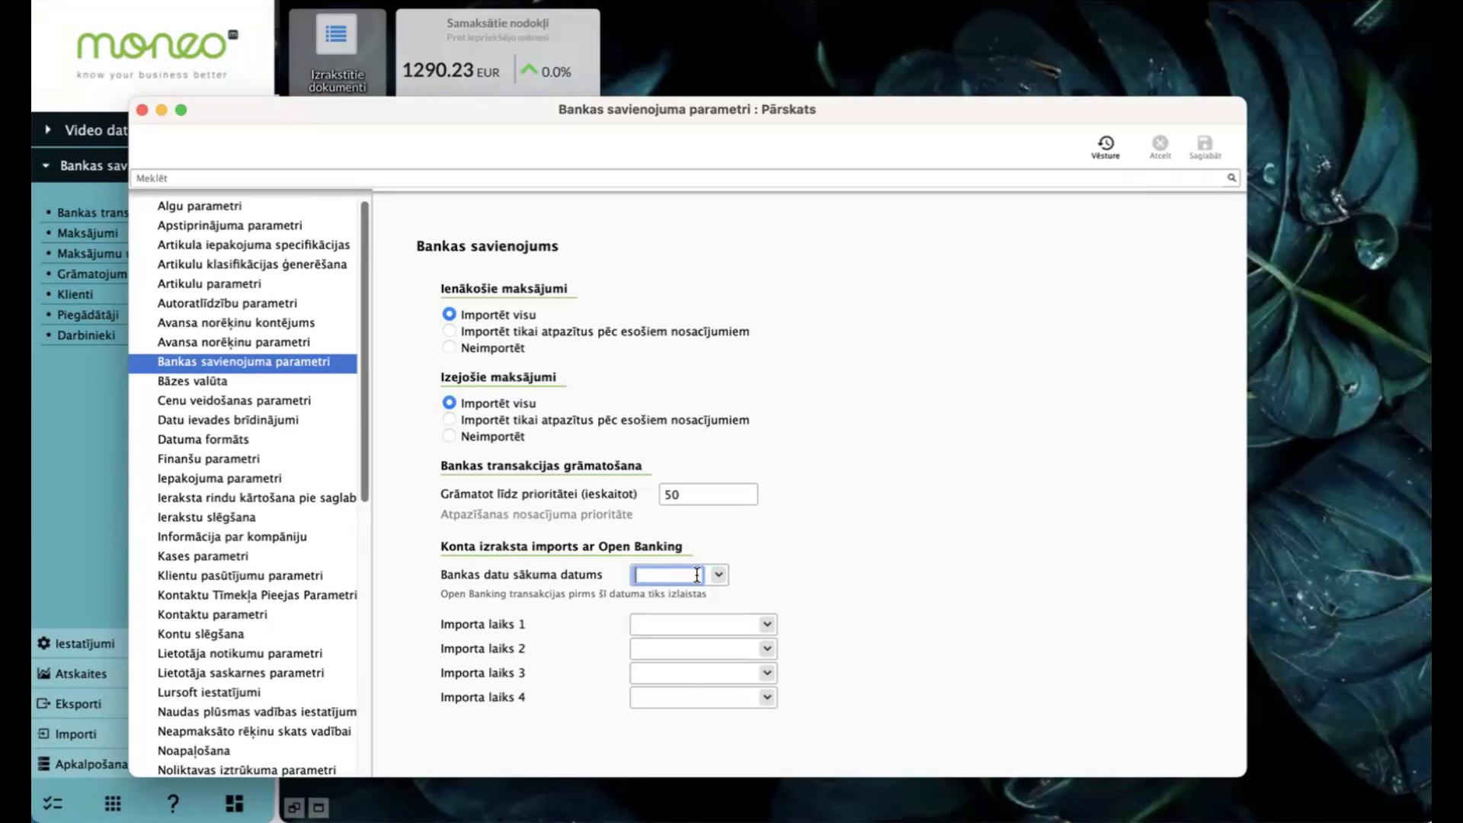
text(15.1)
text(0)
text(.2024)
key(Tab)
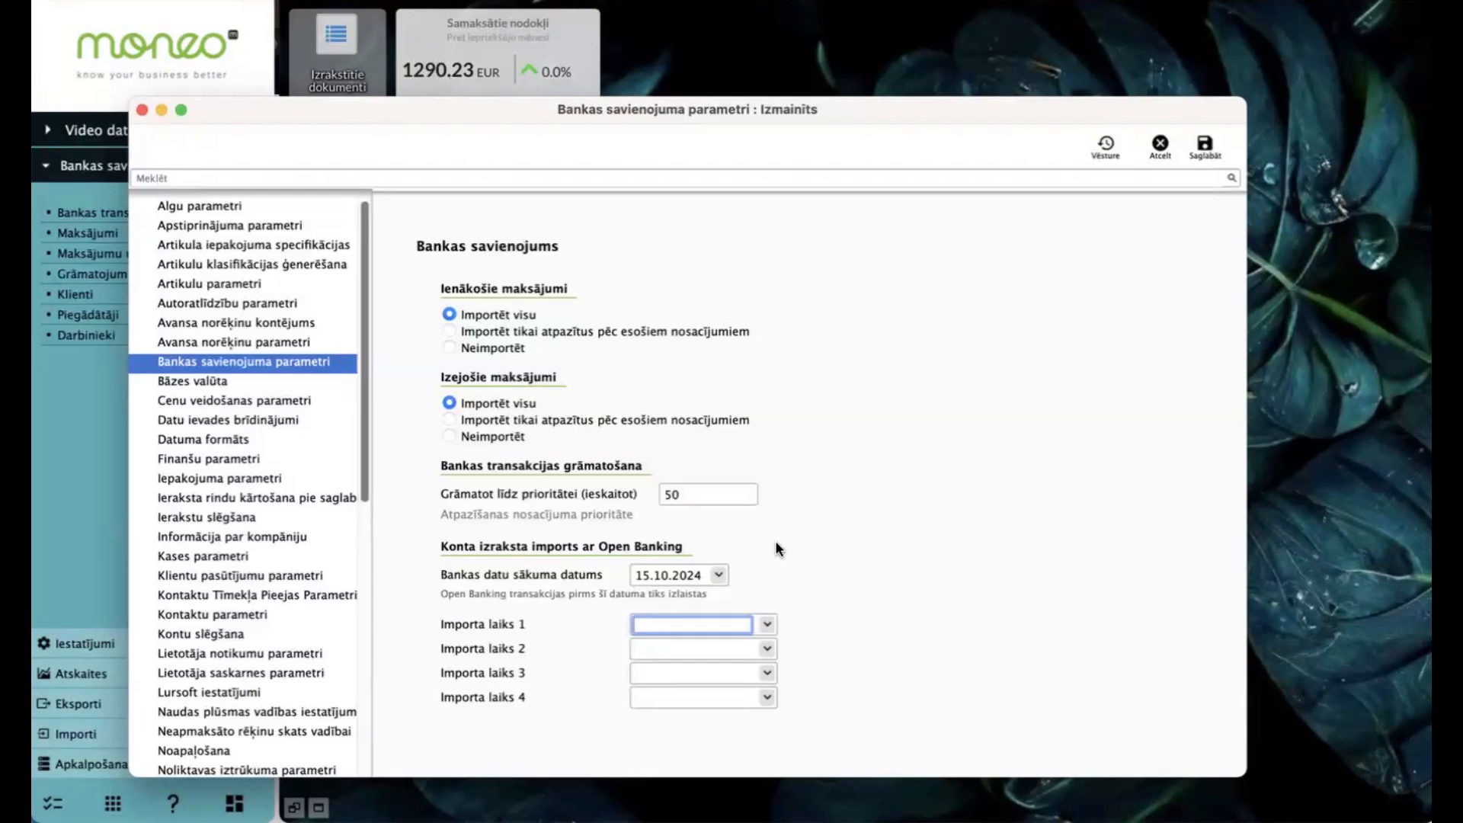
Set the four automatic statement import times to 08:00, 12:00, 15:00 and 17:30.
text(8)
click(690, 646)
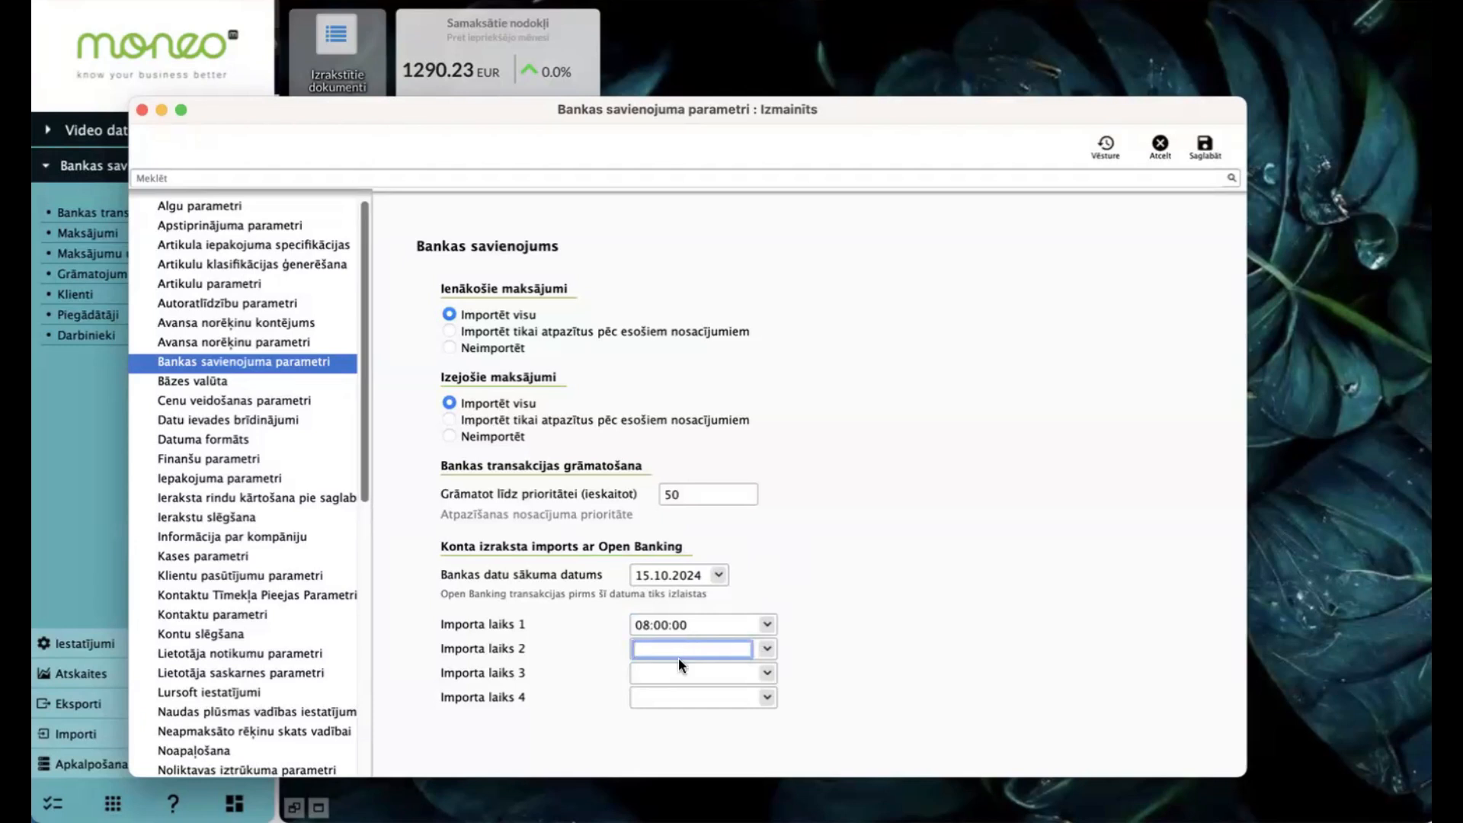
text(12)
click(674, 669)
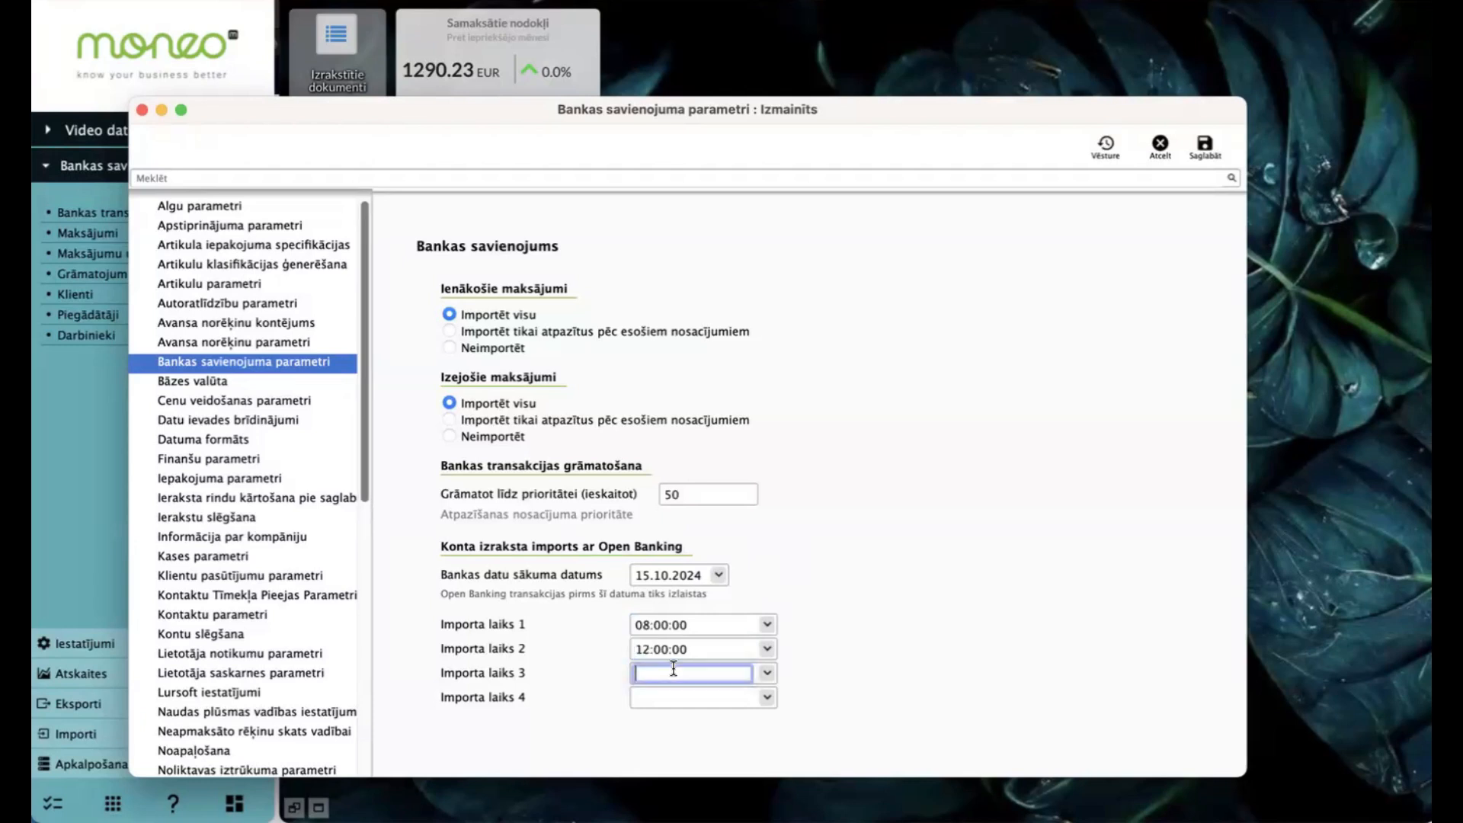
text(15)
click(664, 698)
text(17:30)
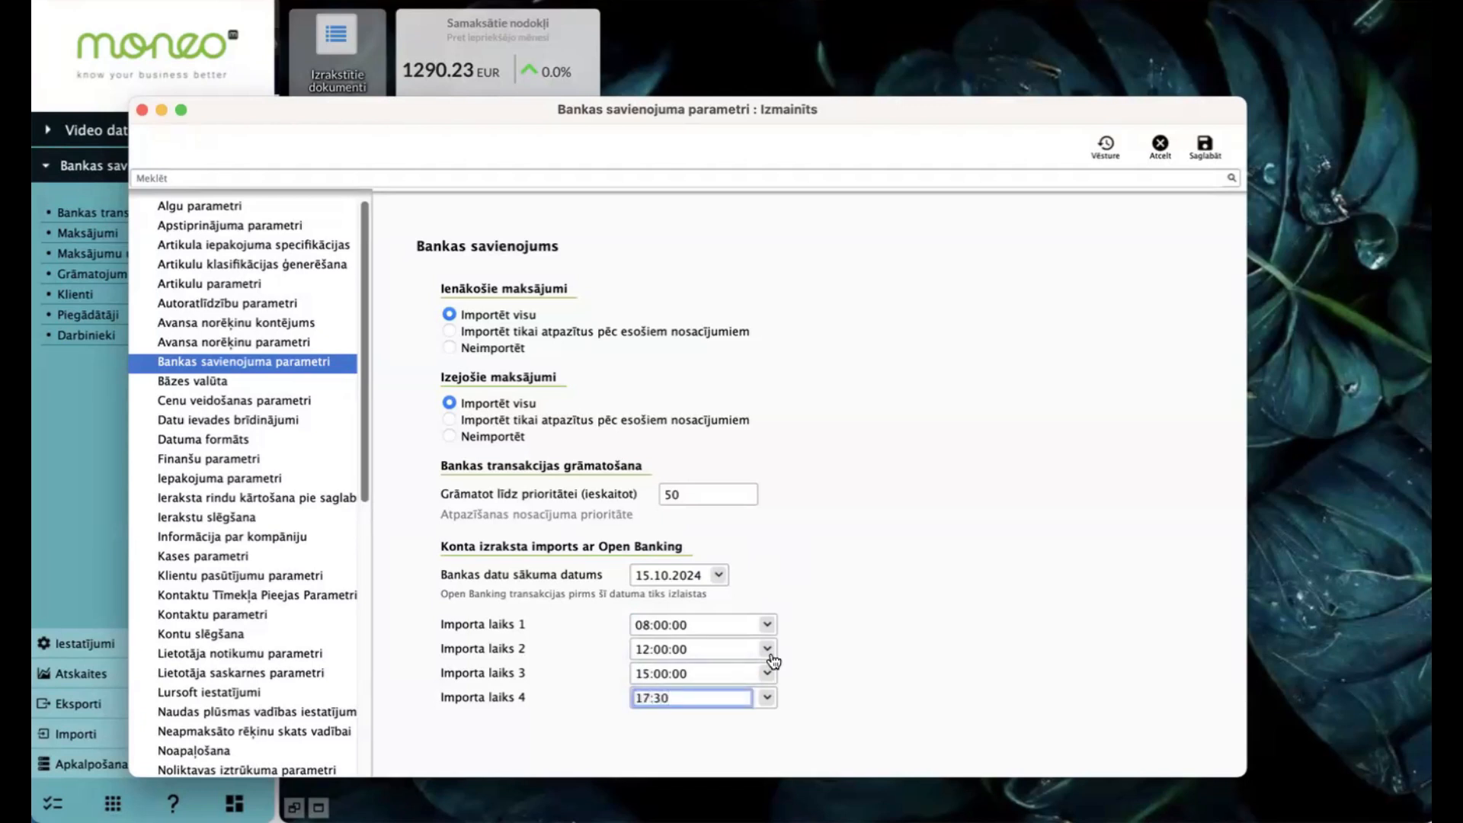
click(819, 646)
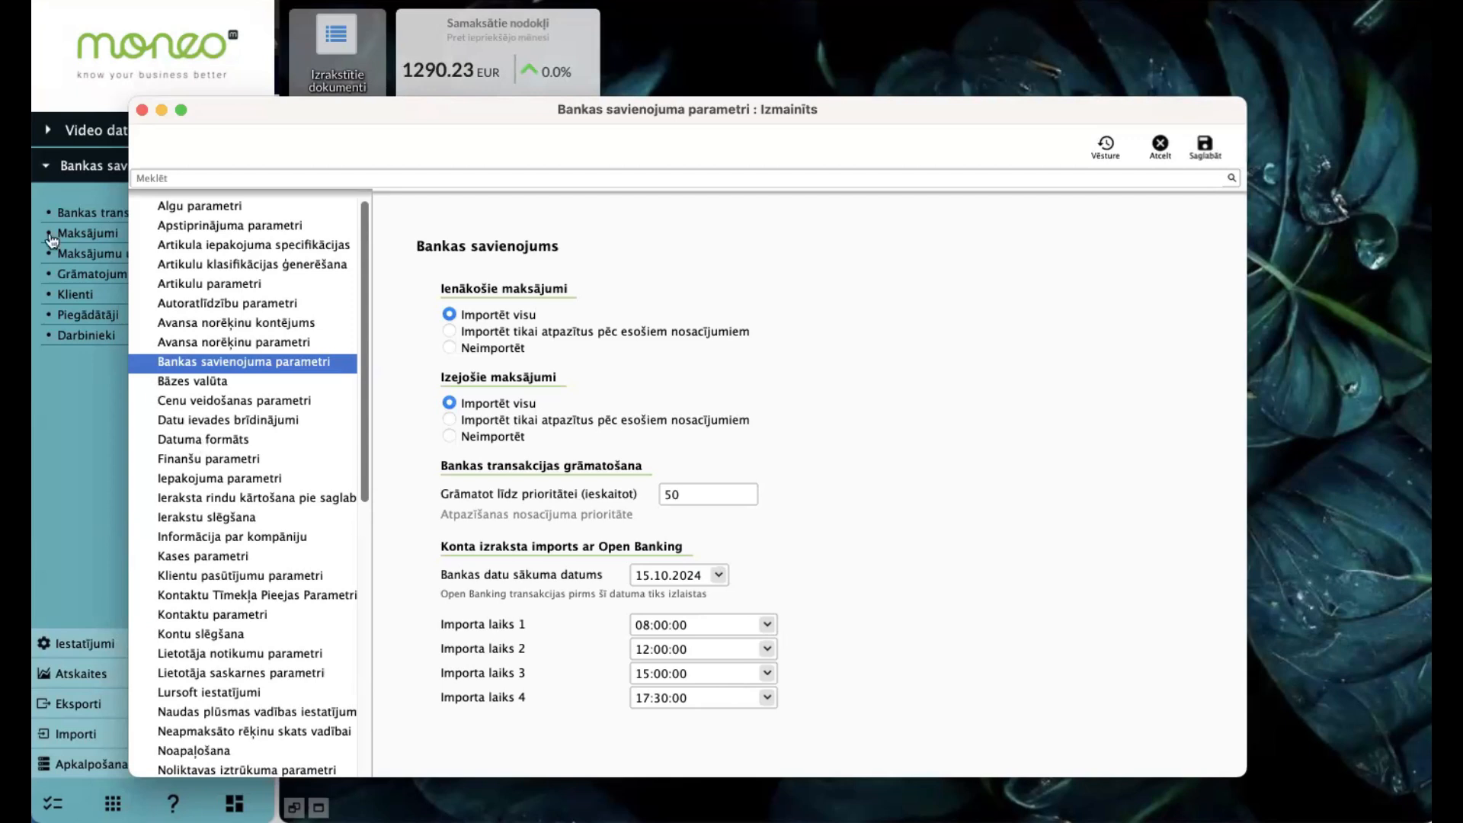
Clear the fourth import time (Importa laiks 4) and save the bank connection parameters.
drag(241, 114, 354, 99)
click(105, 770)
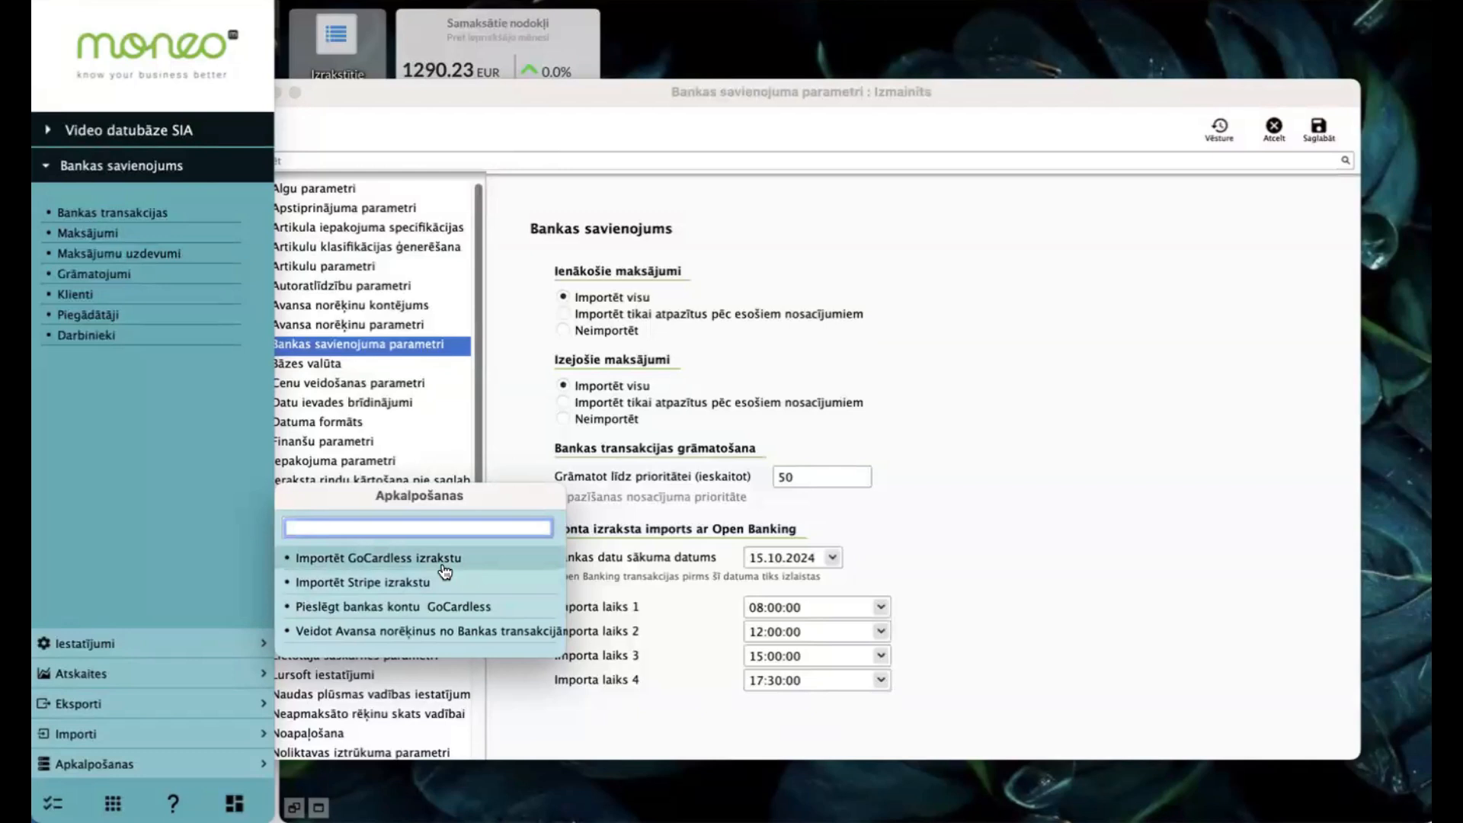
click(808, 683)
click(807, 684)
key(BackSpace)
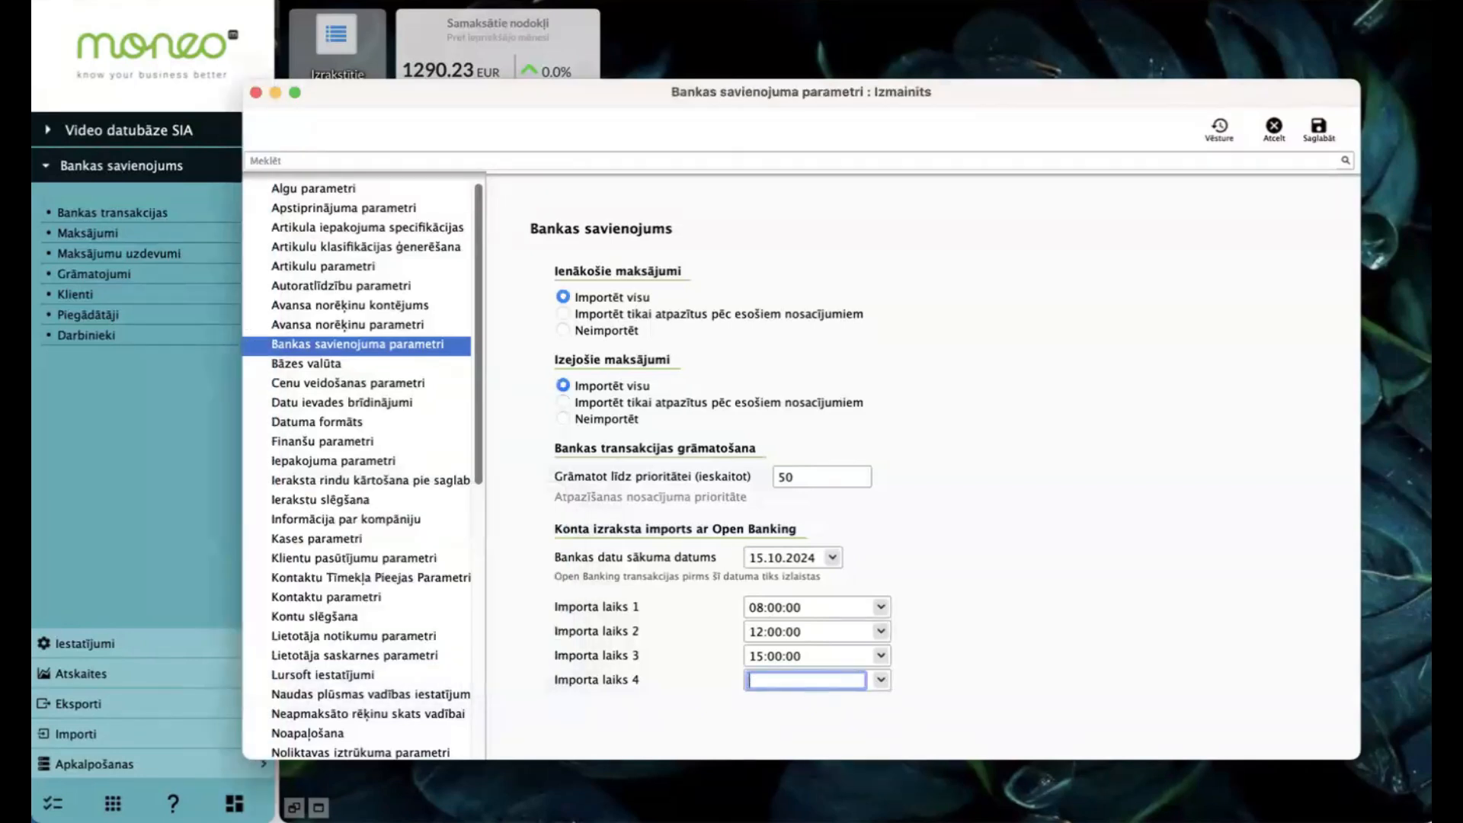
click(1015, 601)
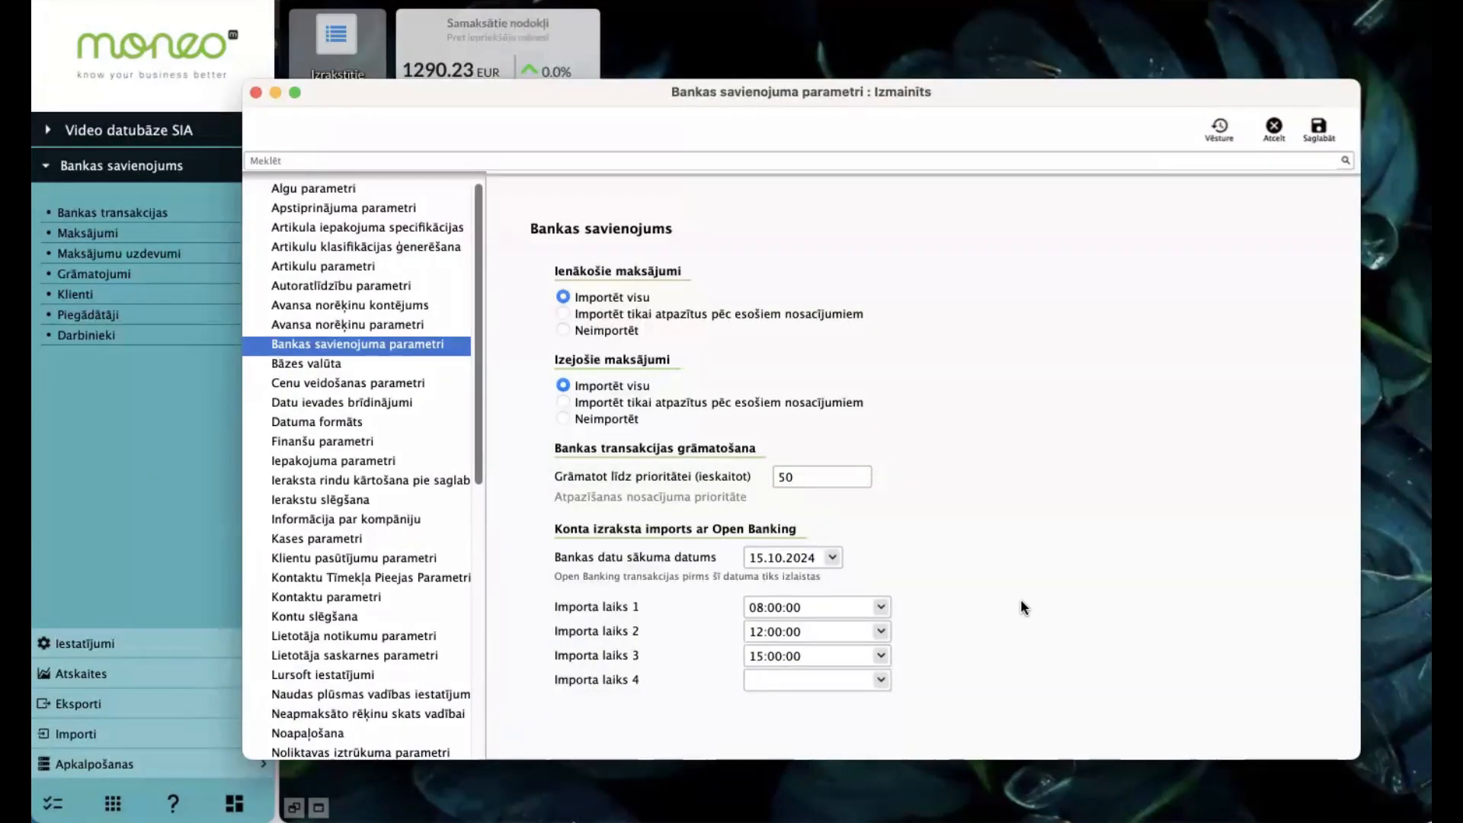
key(super+s)
Examine the Citadele banka payment type's Open Banking settings in Samaksas veidi, and close the record and the parameters window.
click(106, 444)
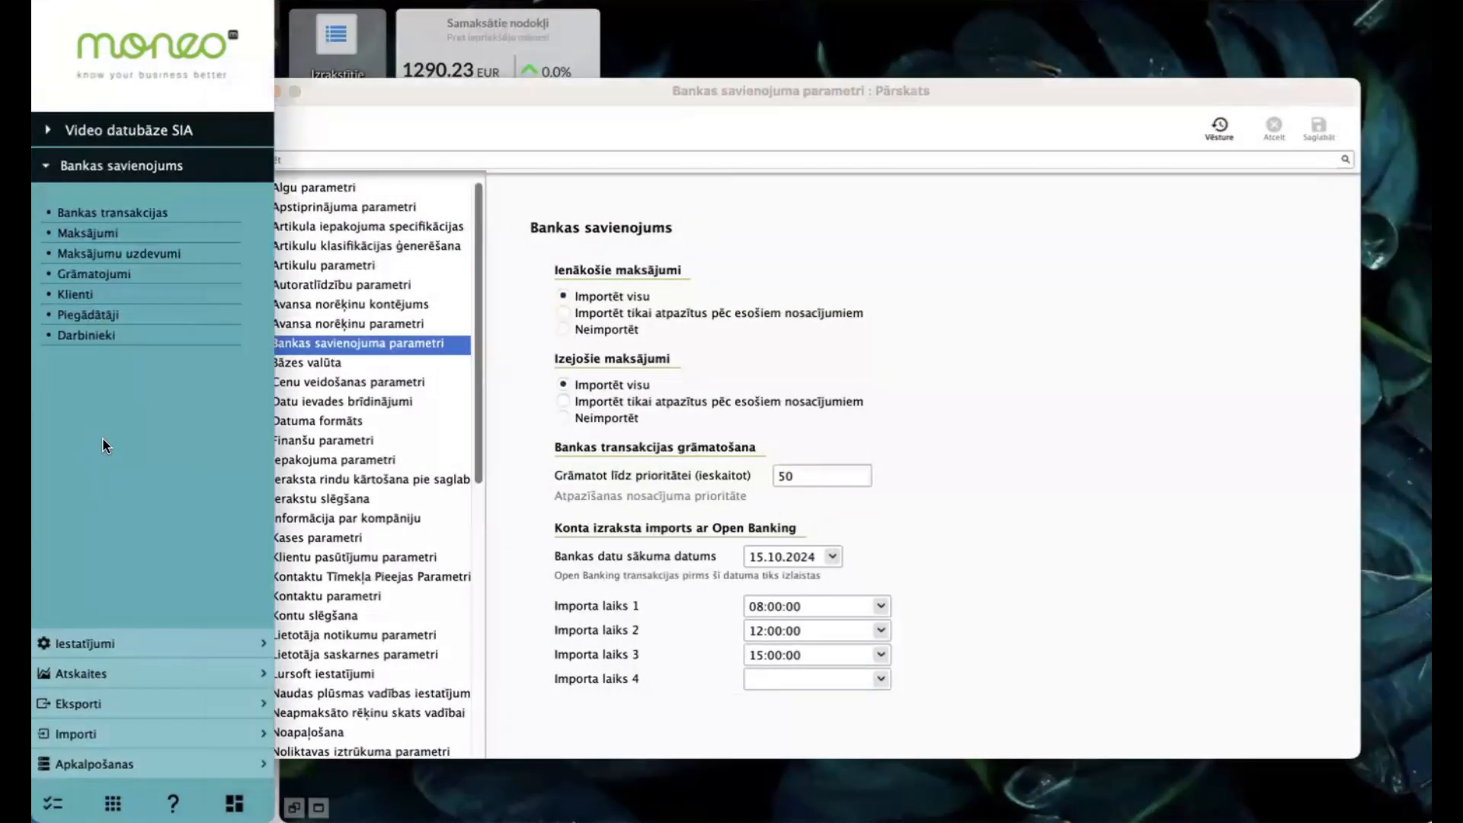
click(121, 650)
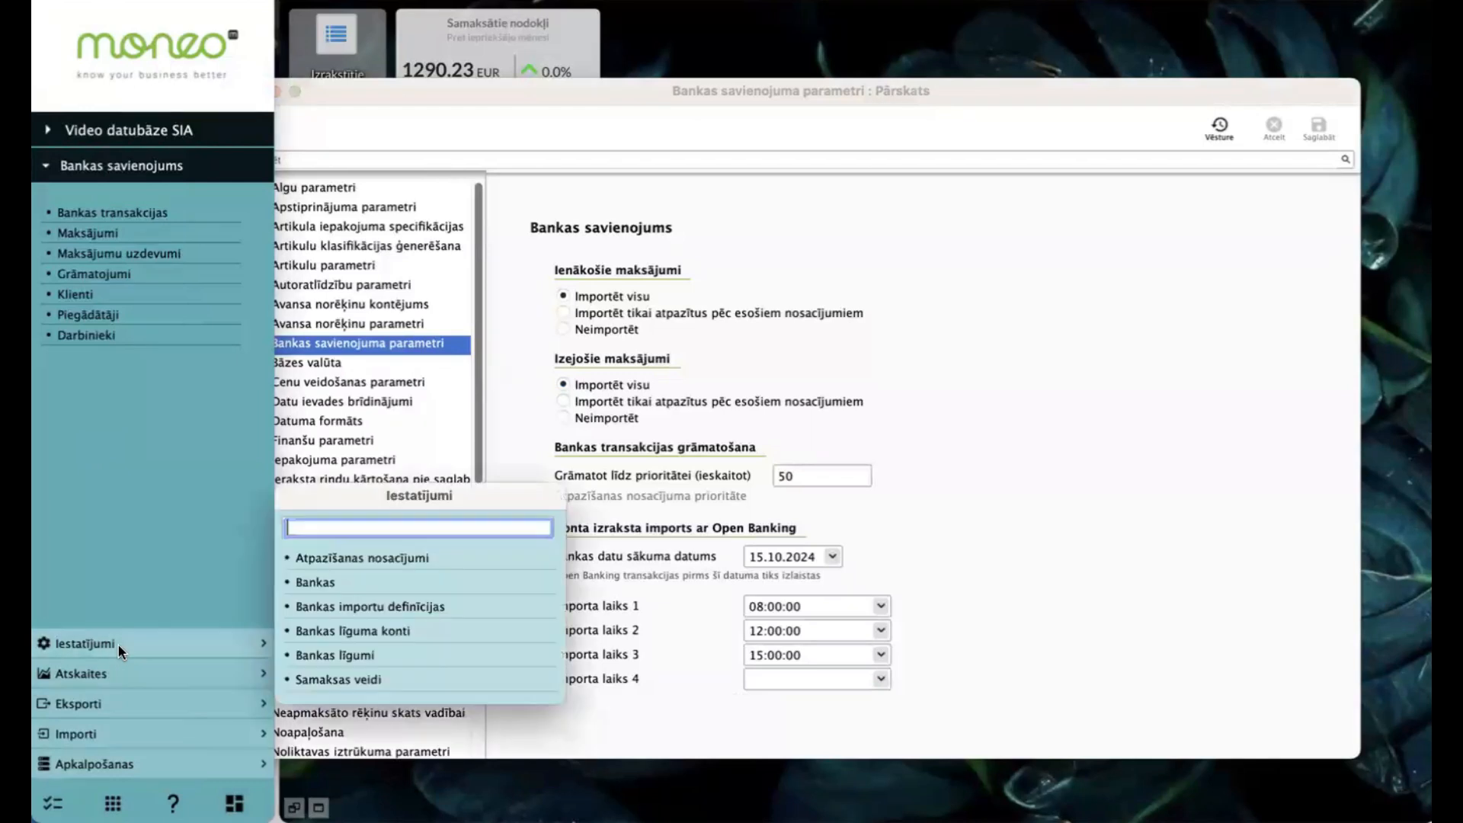
click(366, 679)
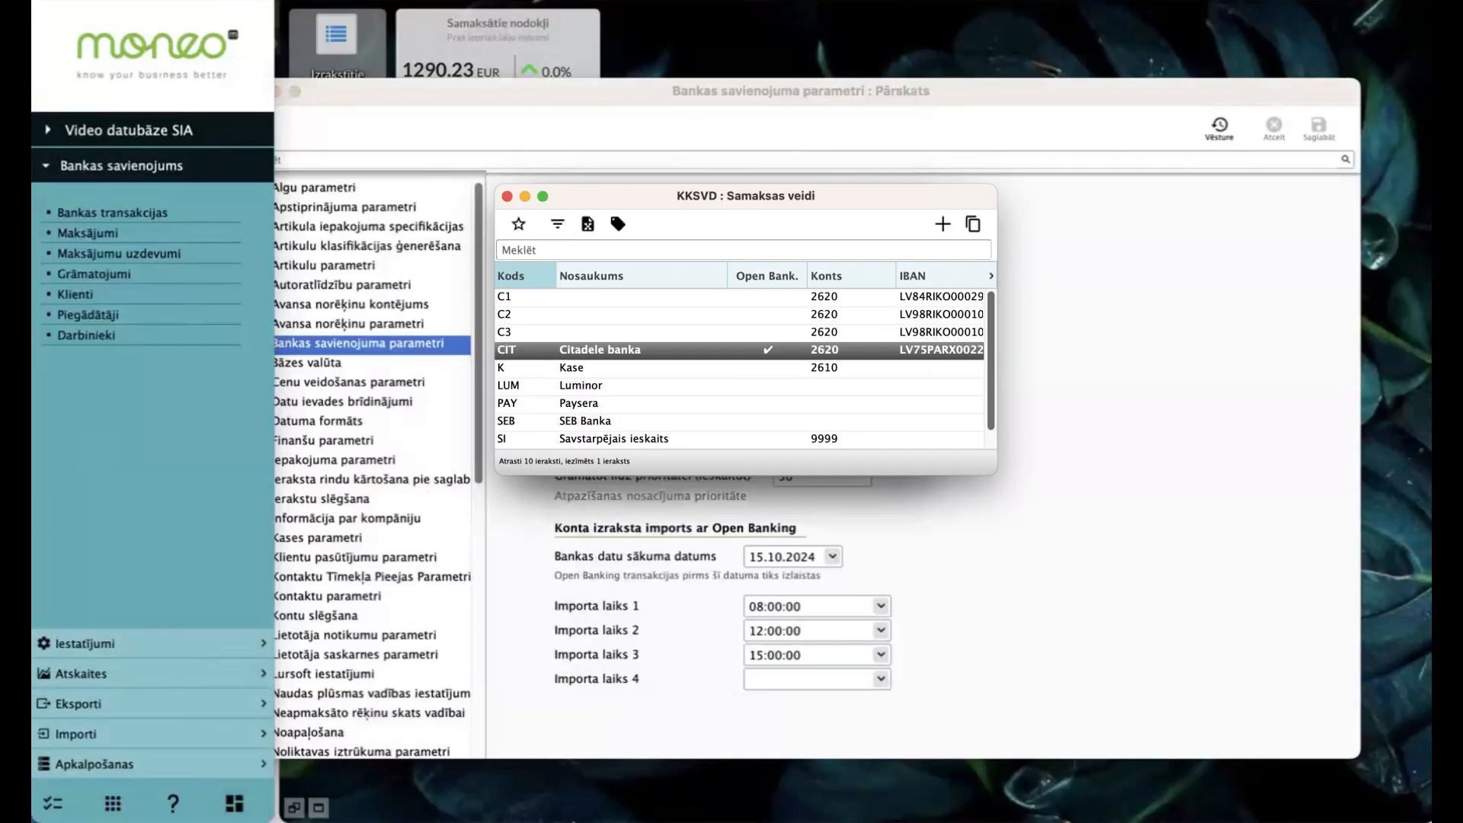
double_click(600, 350)
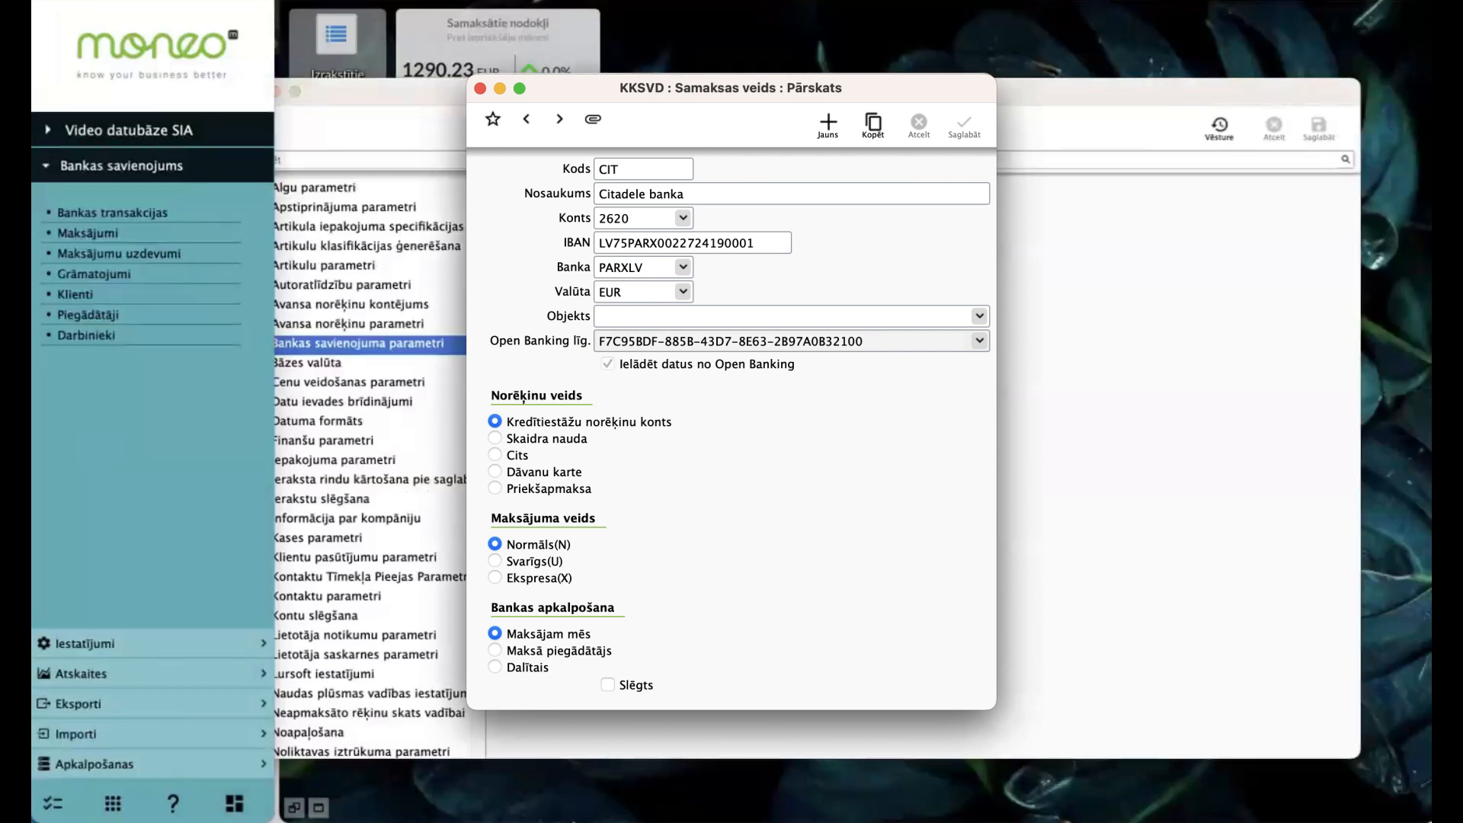
click(480, 89)
click(453, 90)
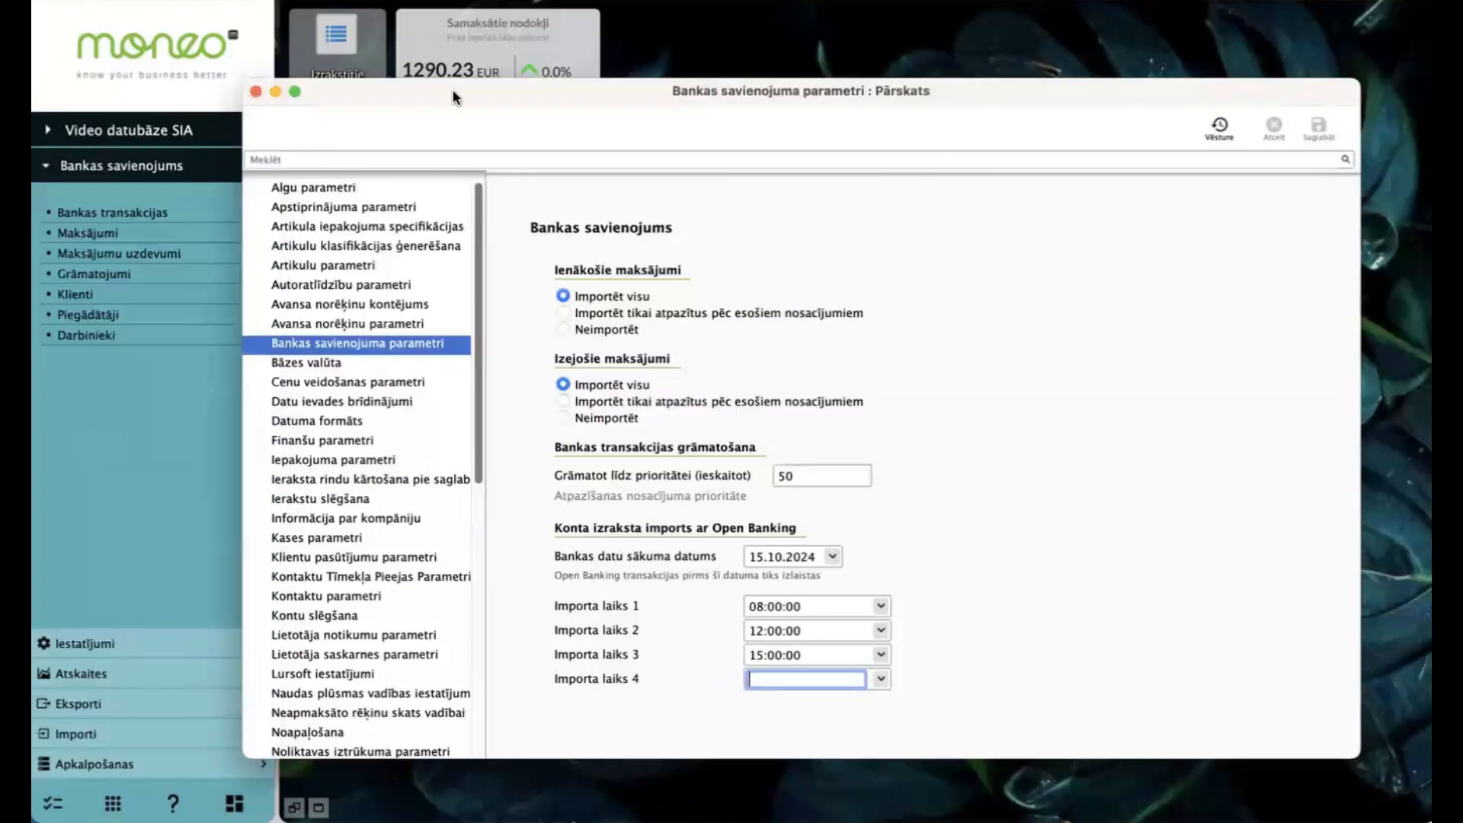
click(256, 92)
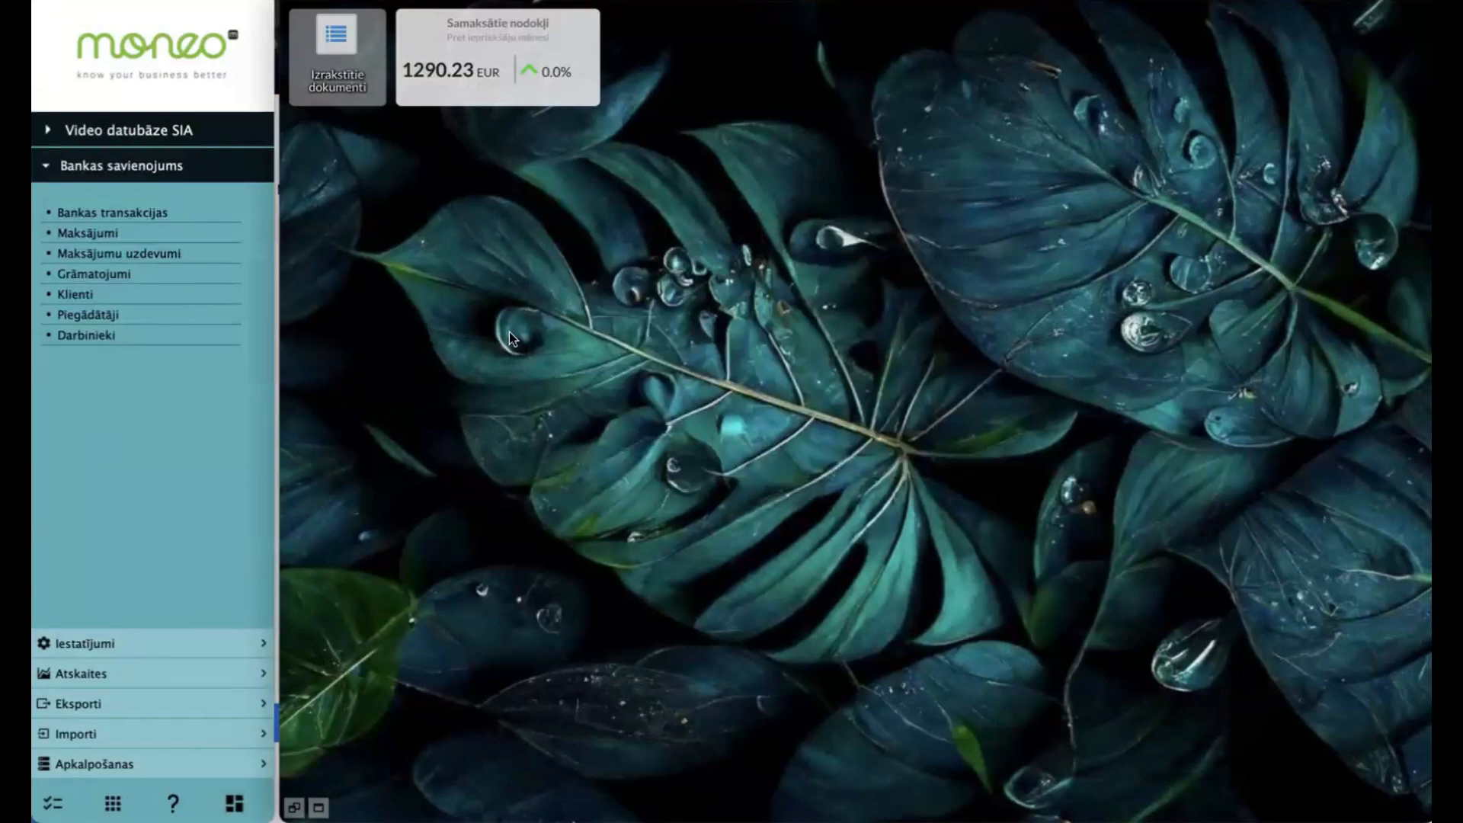
Open the Bankas transakcijas list and start the Importēt GoCardless izrakstu maintenance function.
click(150, 217)
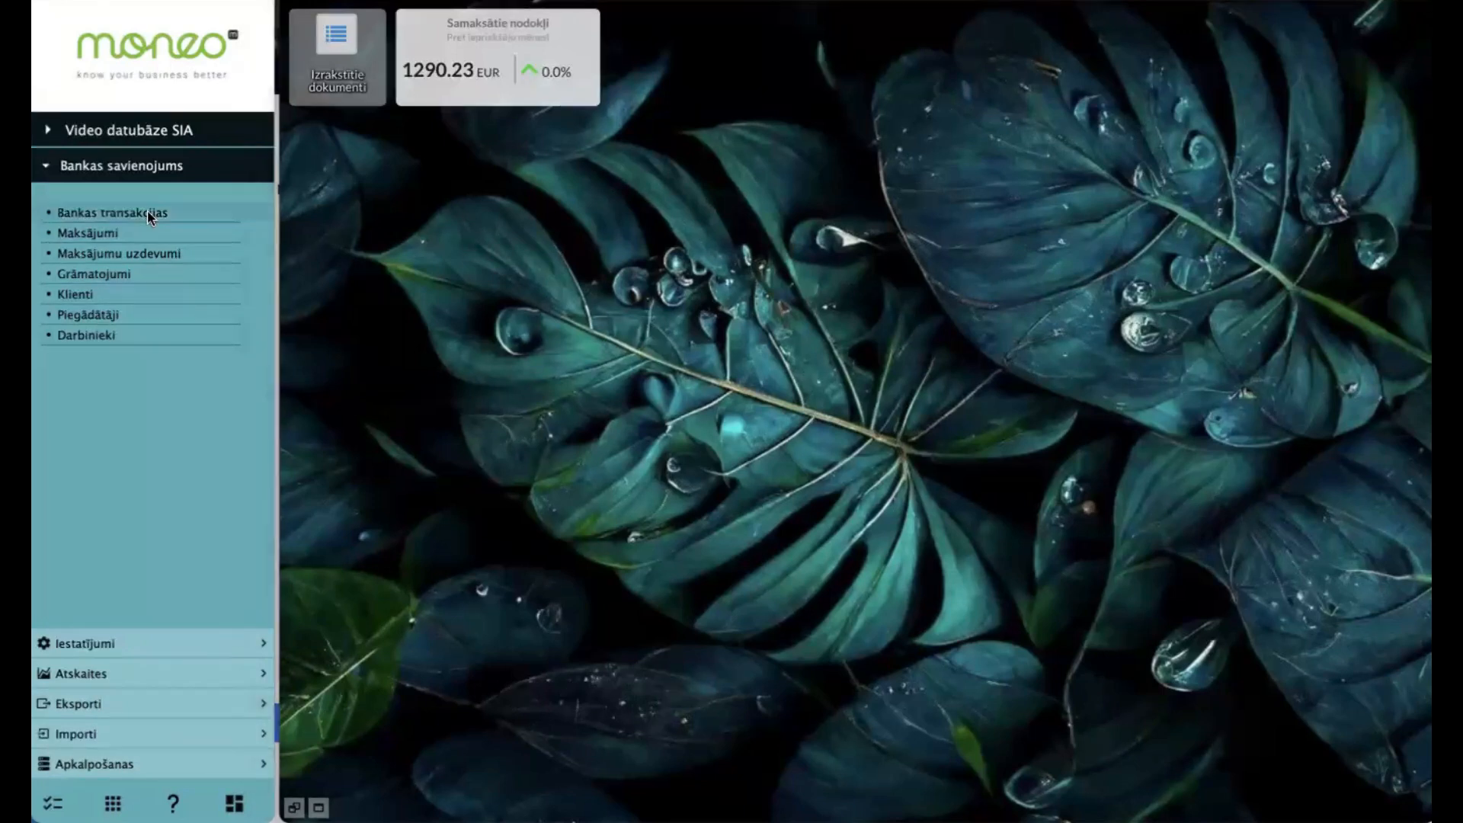
drag(542, 89, 580, 82)
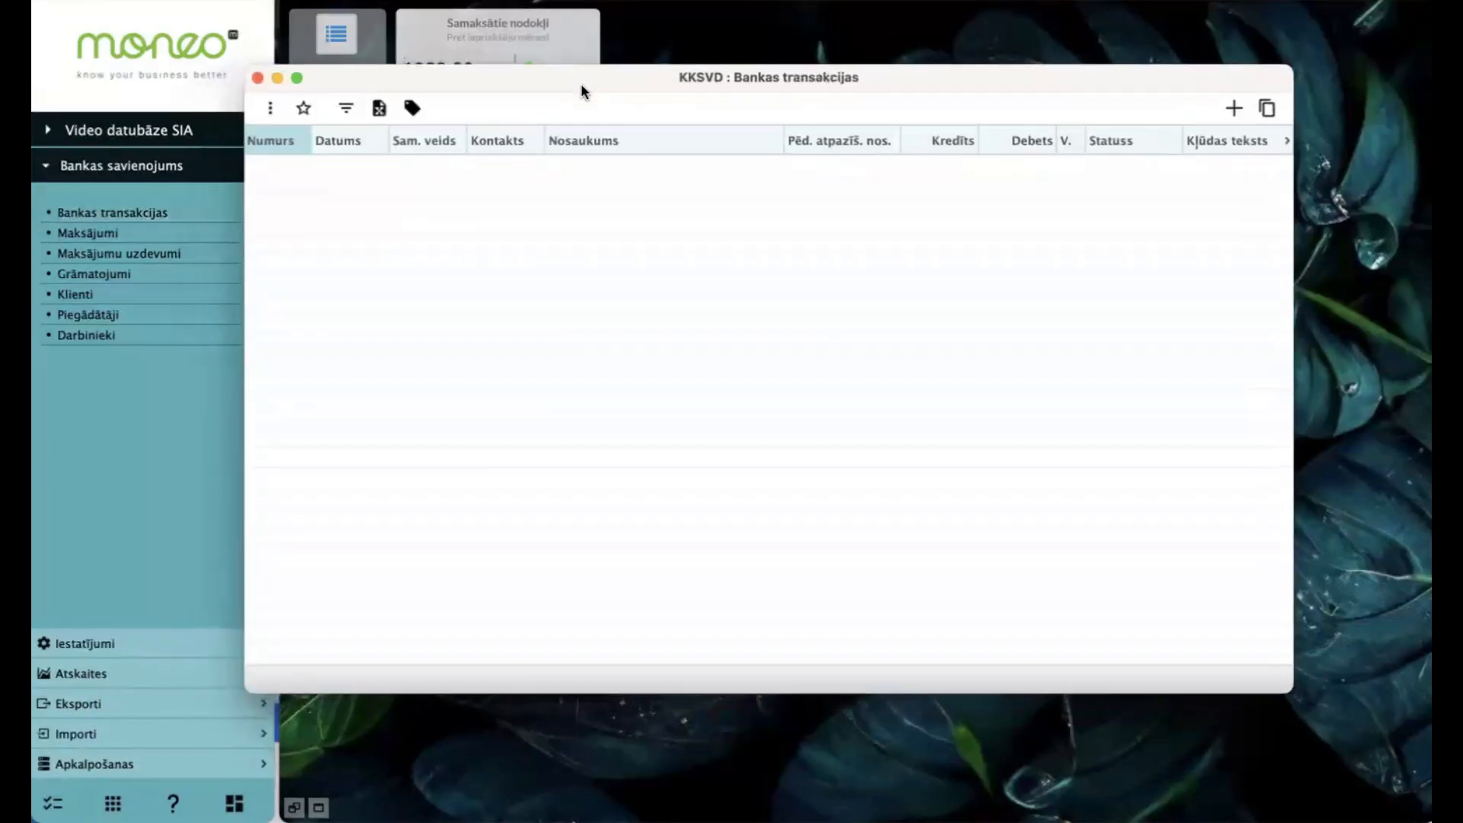
click(215, 523)
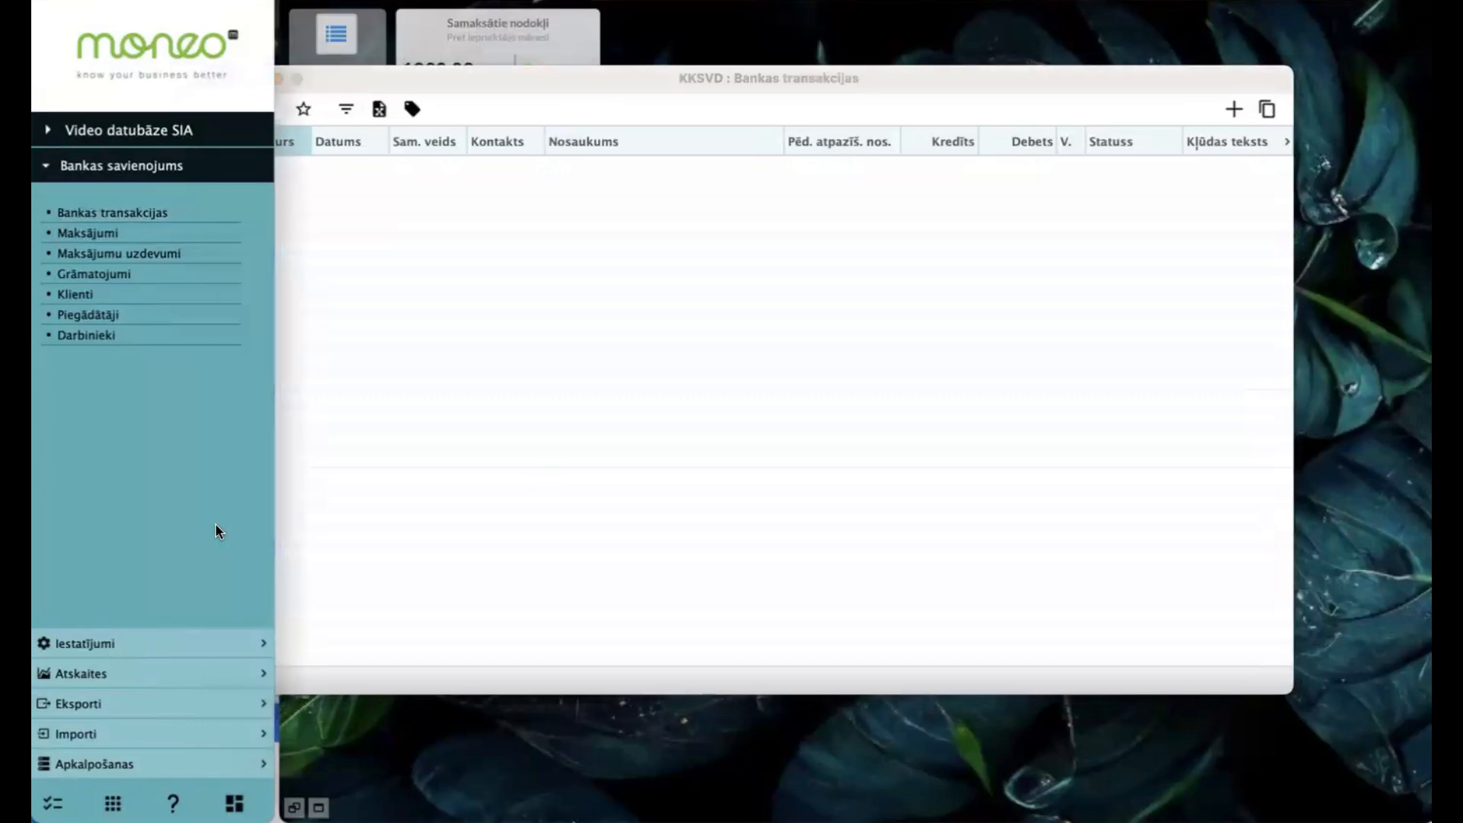
click(132, 765)
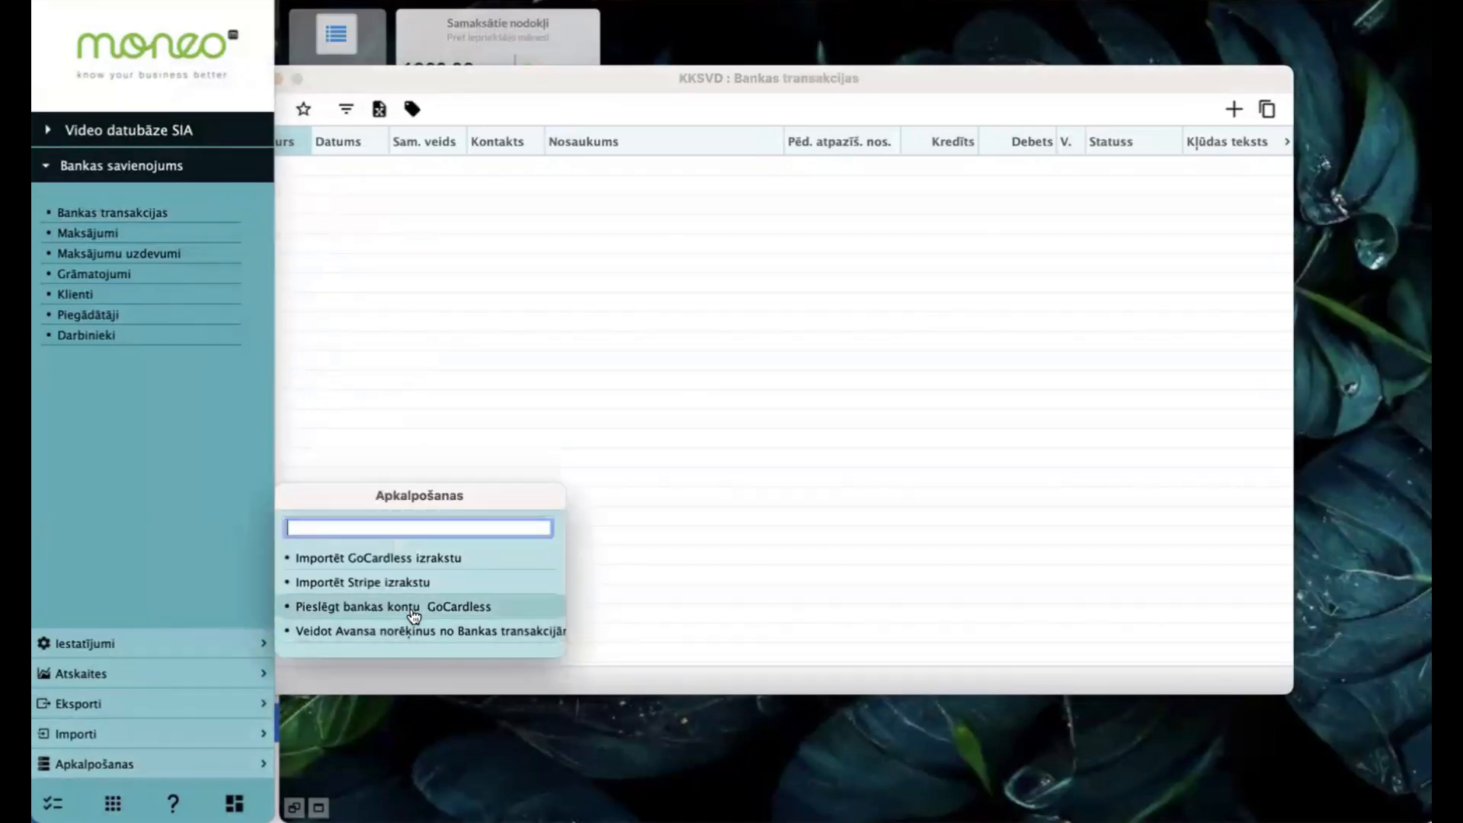
click(446, 560)
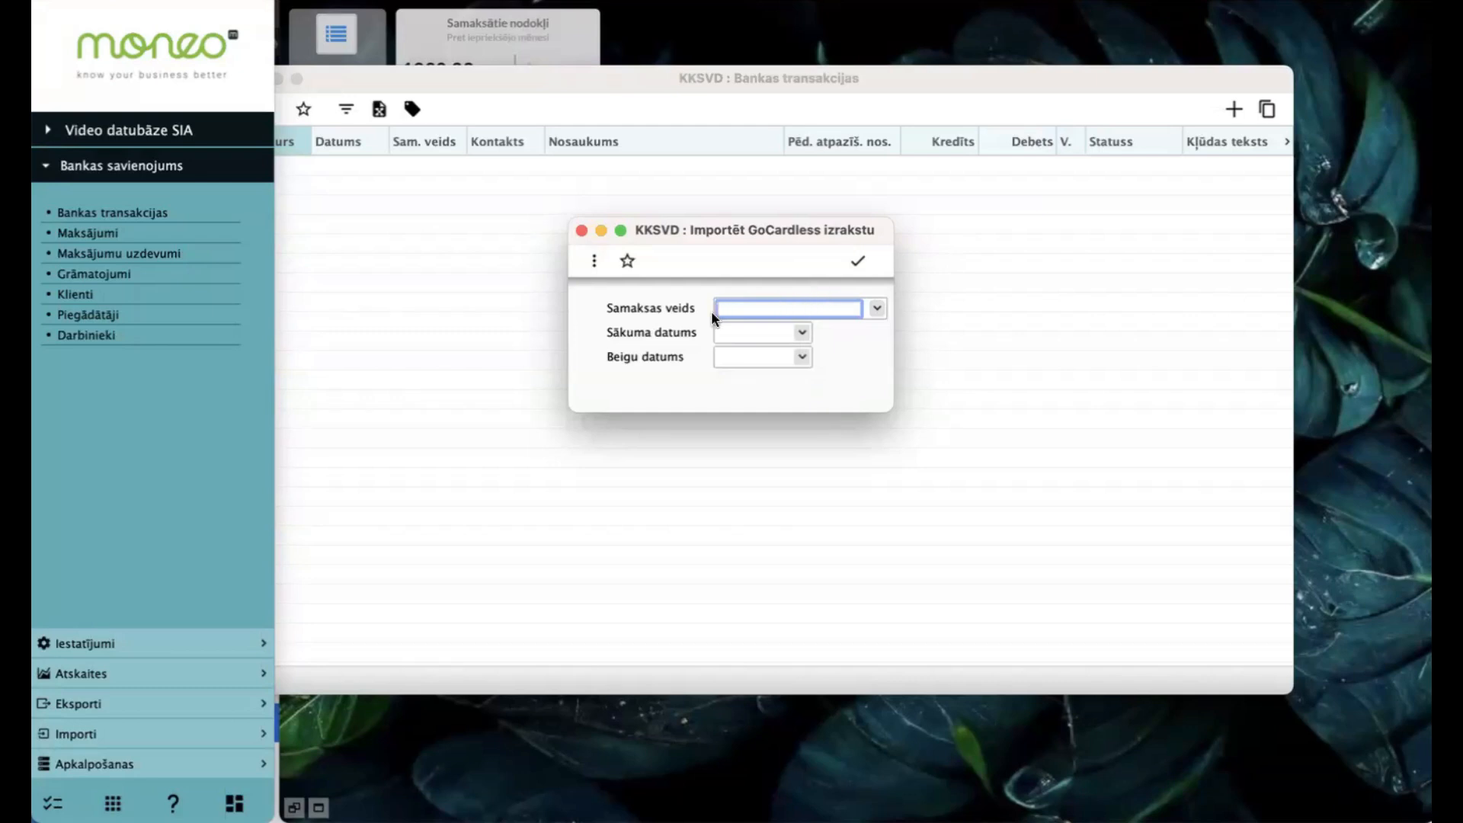
Run the GoCardless statement import with start date 16.10.2024, leaving payment type and end date empty, and acknowledge its completion.
click(724, 330)
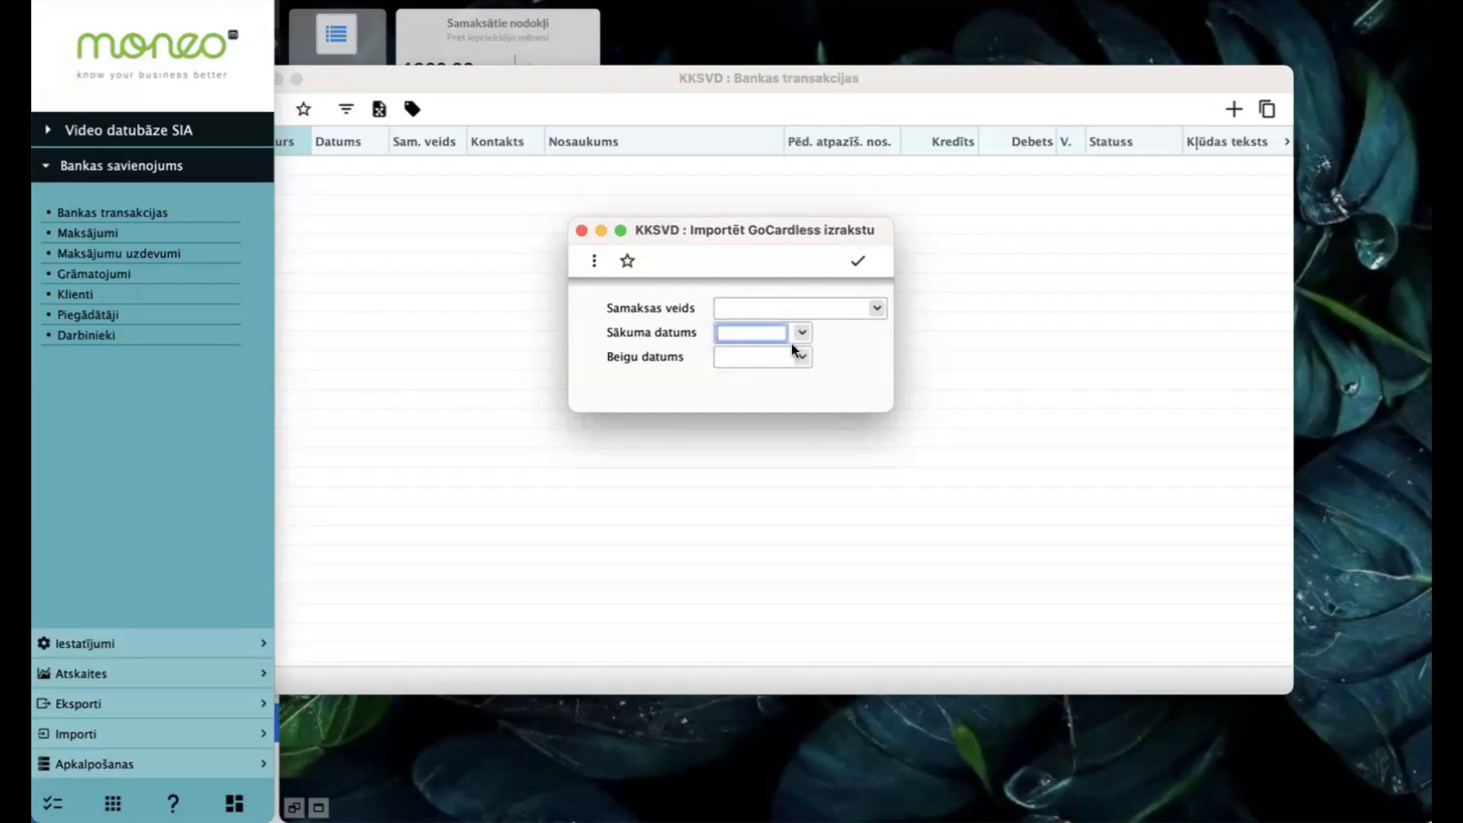
click(774, 356)
click(765, 333)
text(16.10.2025)
text(4)
click(851, 355)
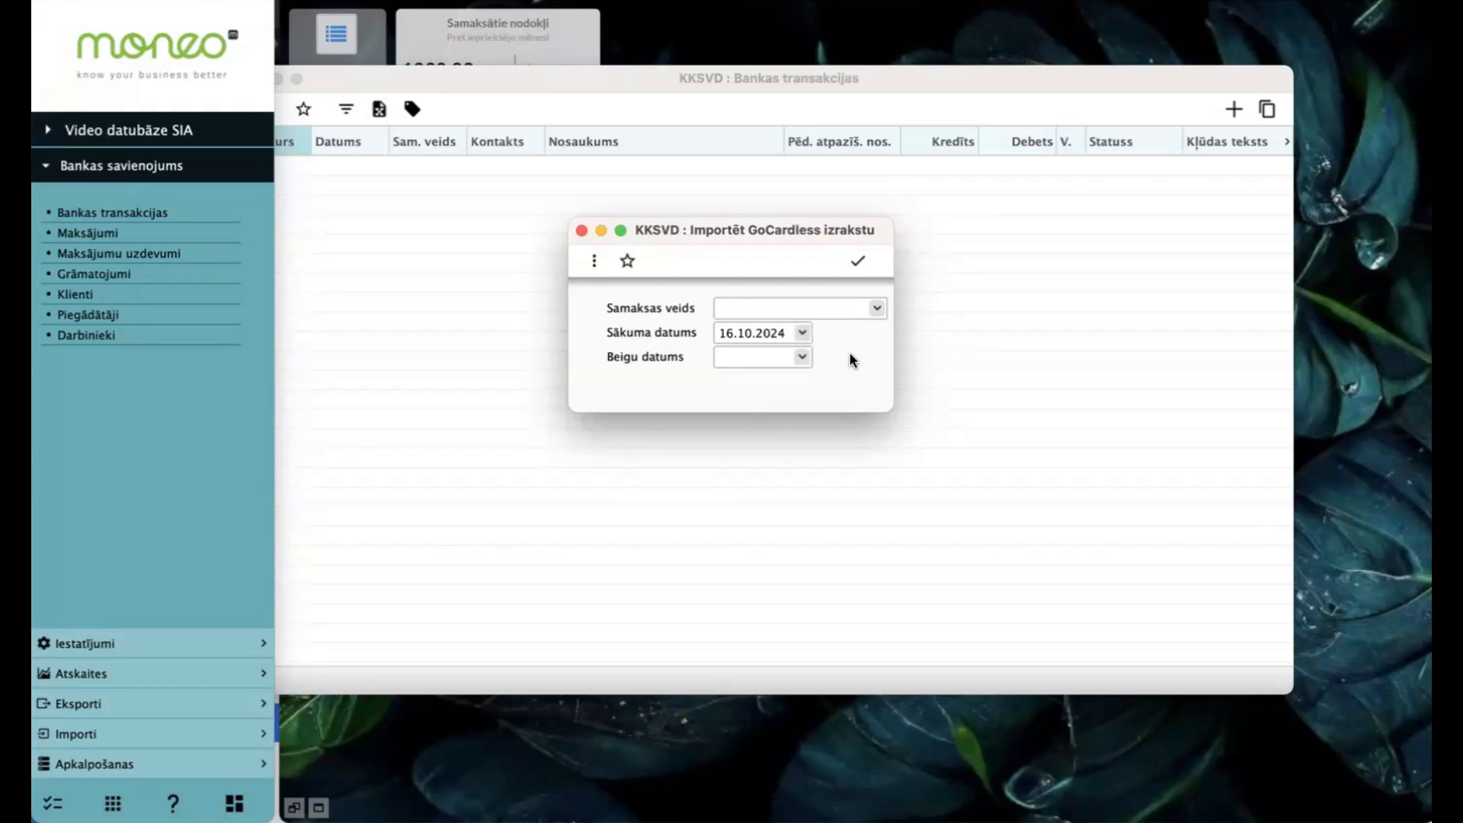
click(855, 261)
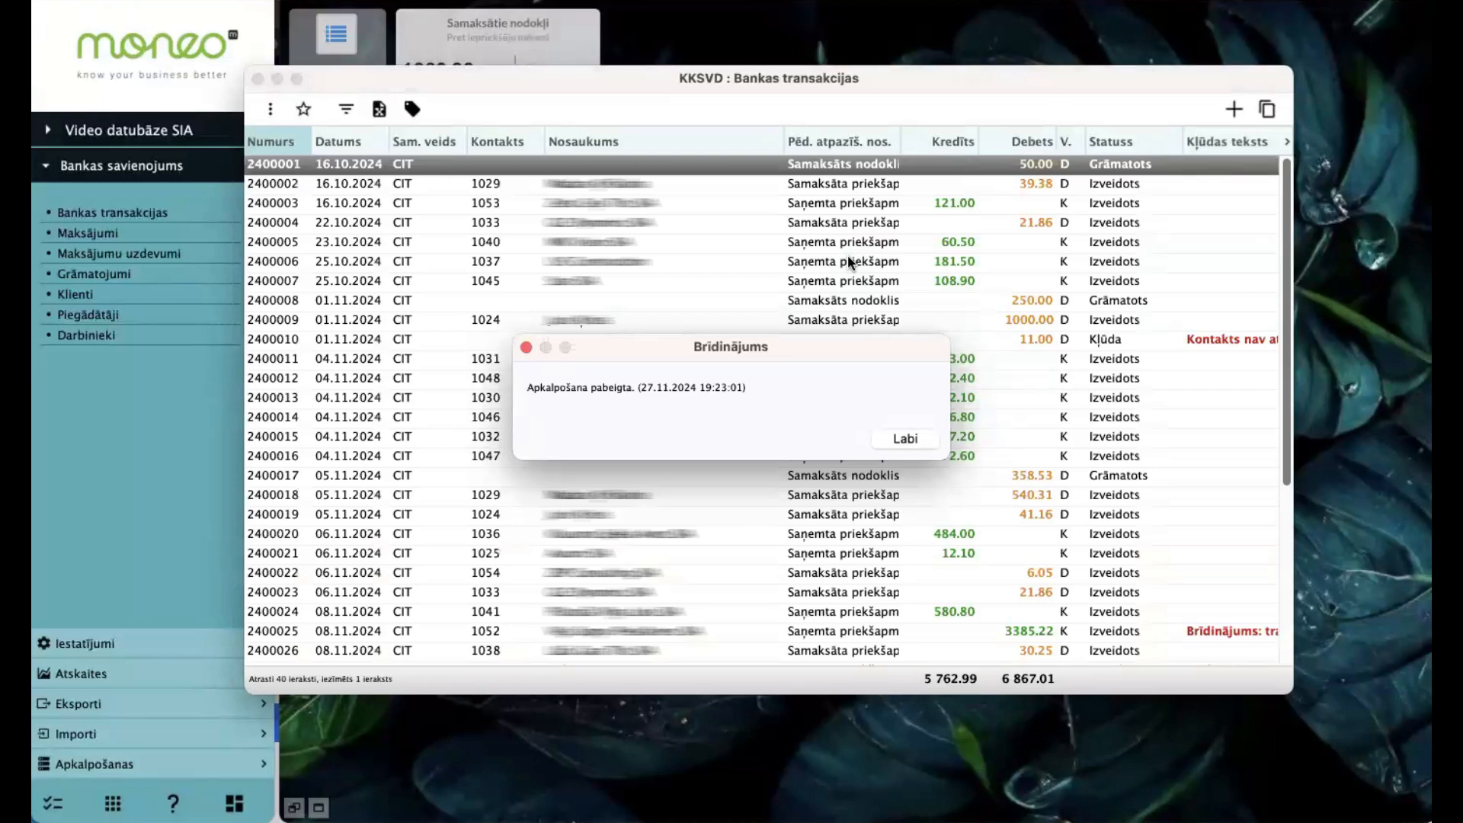
click(903, 436)
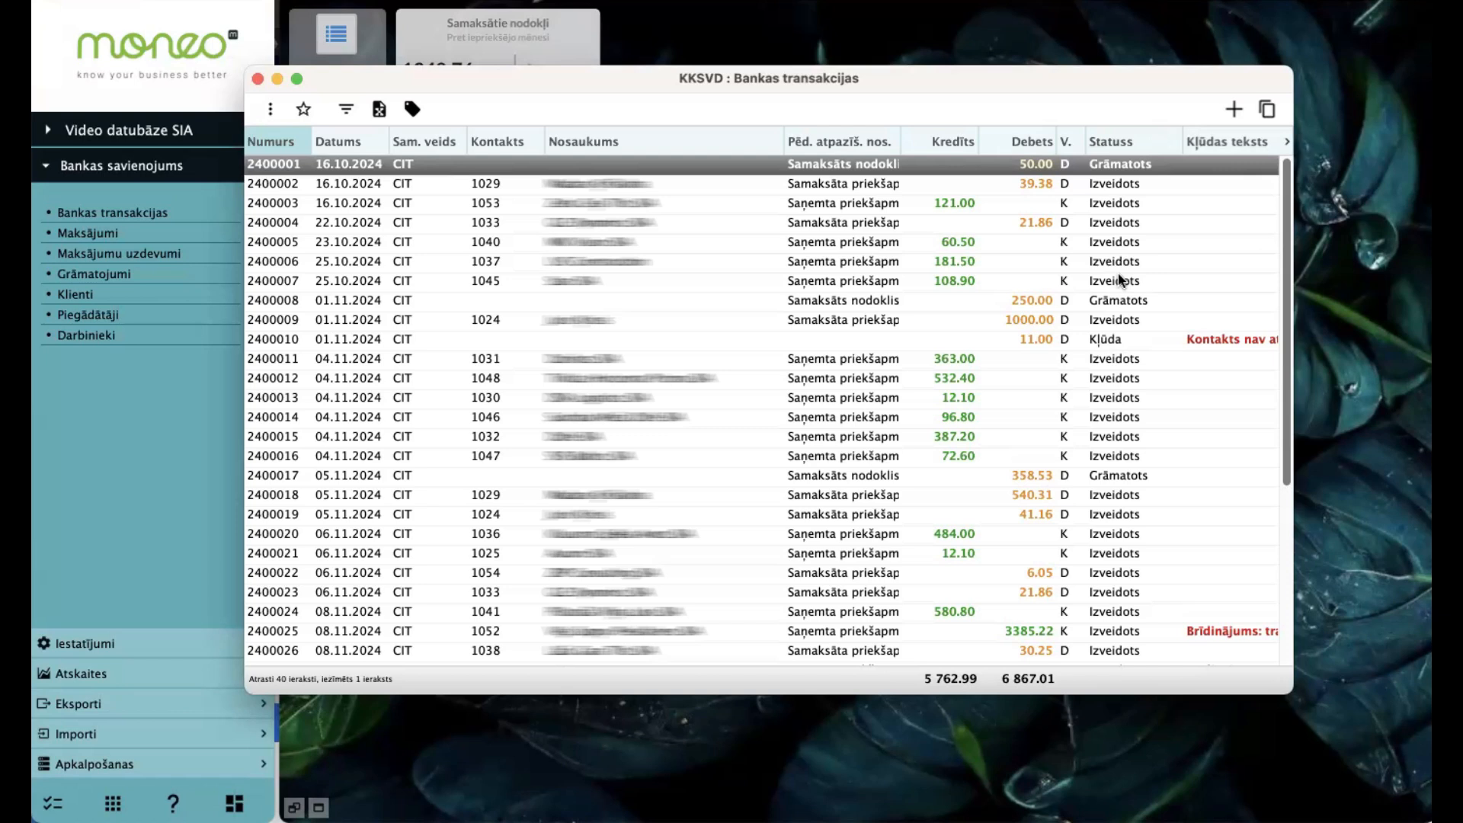
Examine the payment code, registration number and account fields of the 11.00 EUR transaction with status Kļūda, and close it.
double_click(1113, 338)
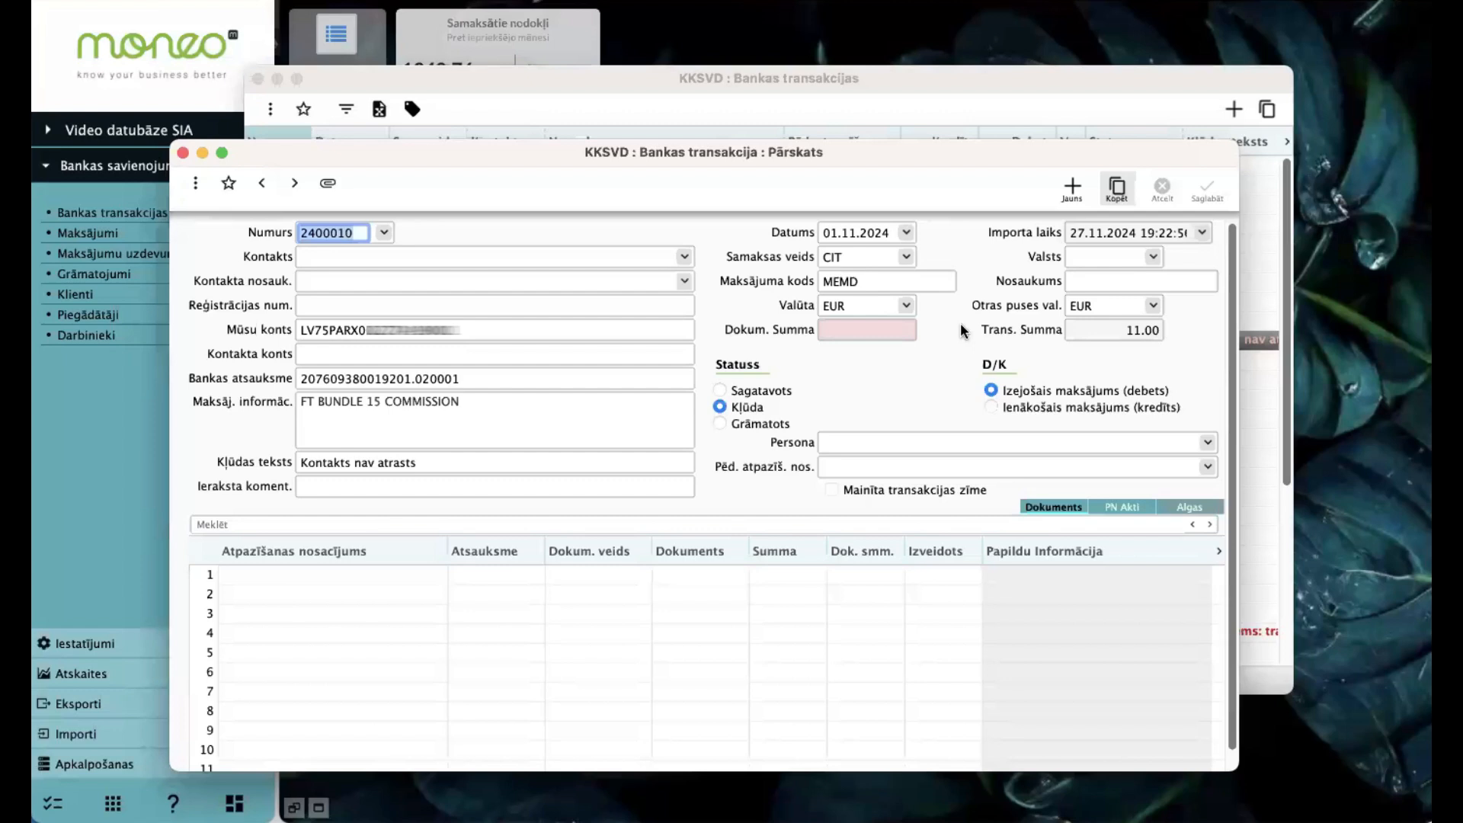
click(868, 282)
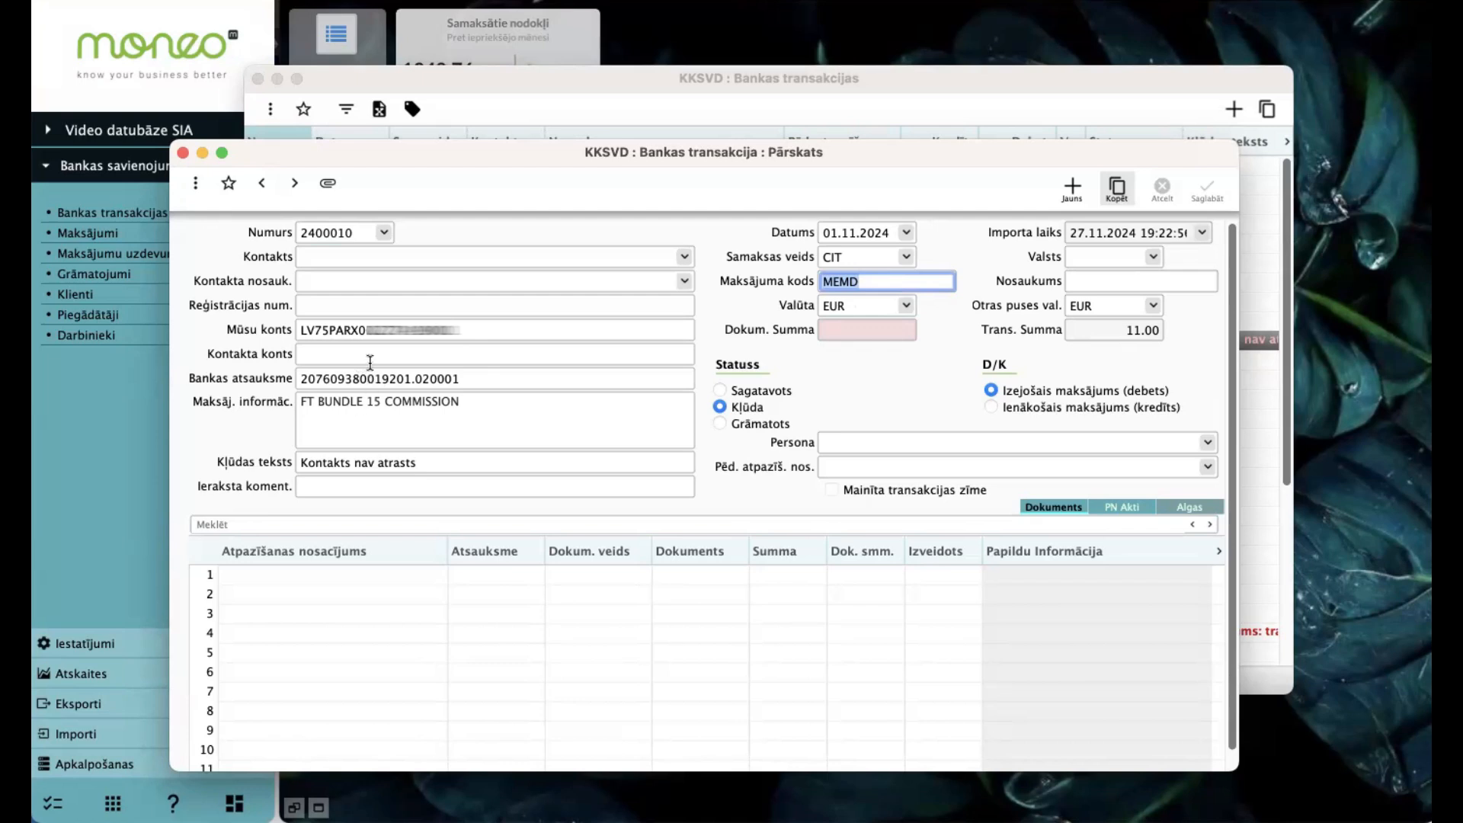
click(364, 311)
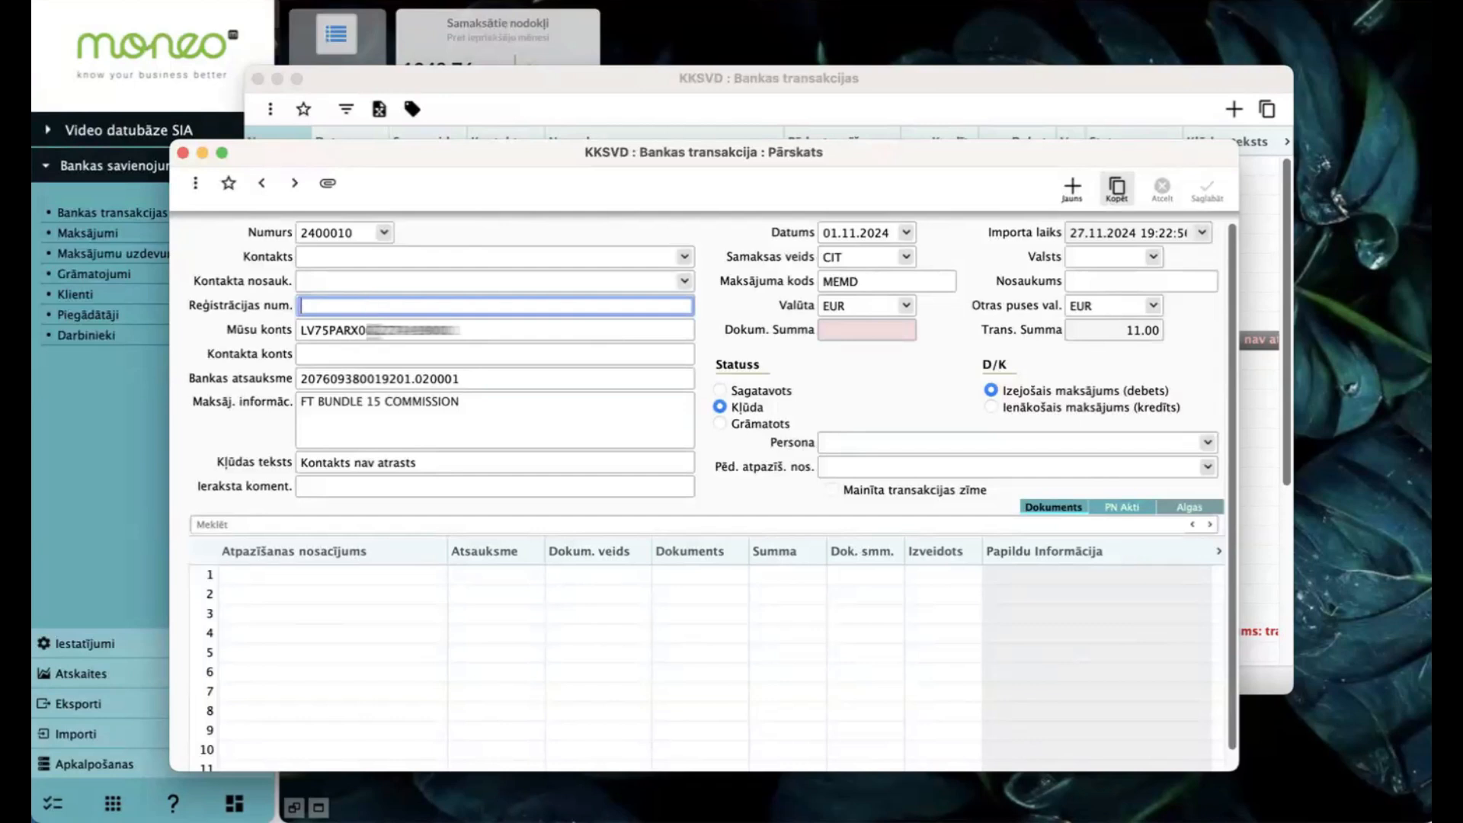
key(Tab)
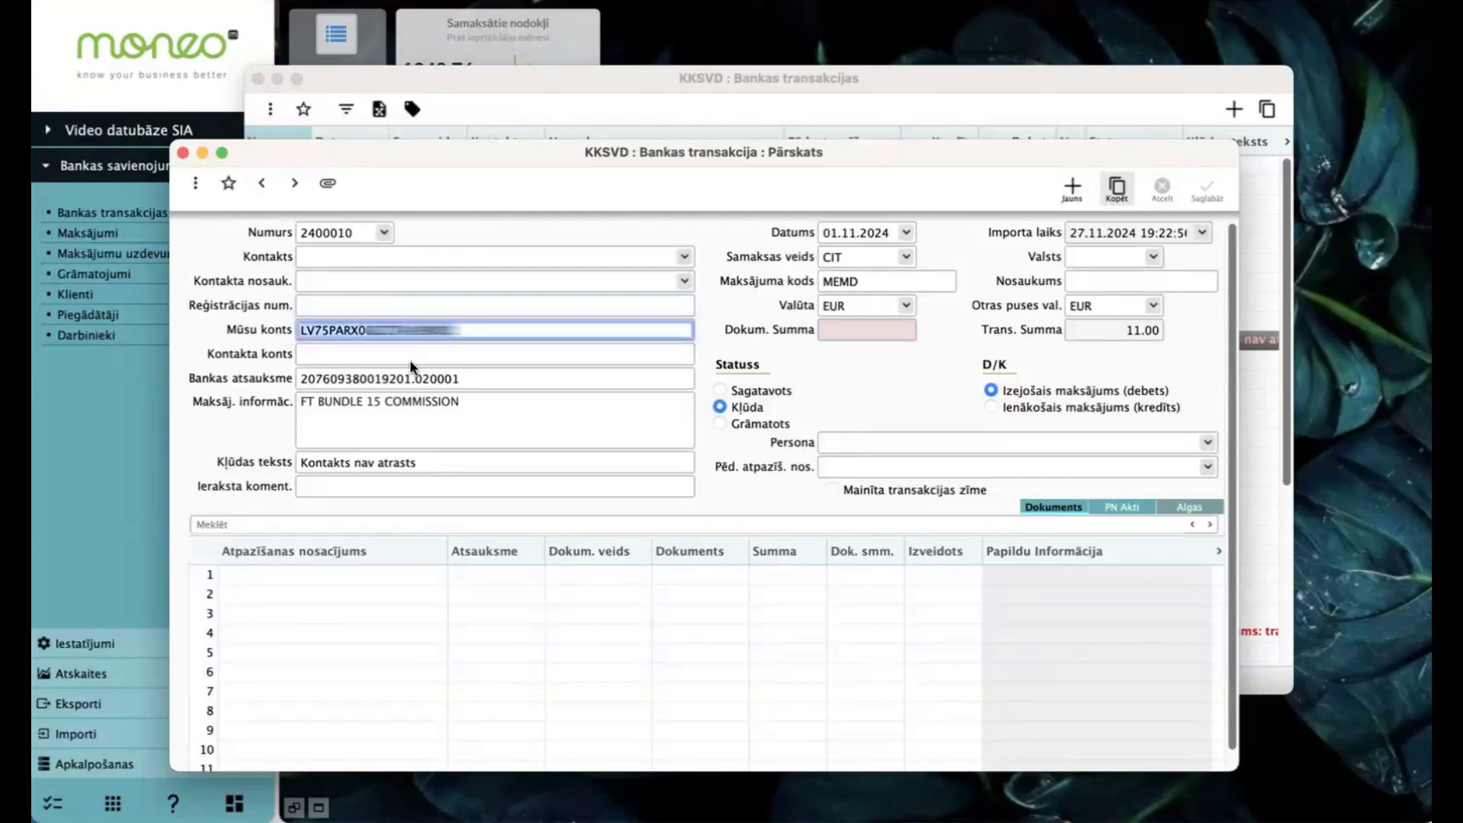
click(400, 354)
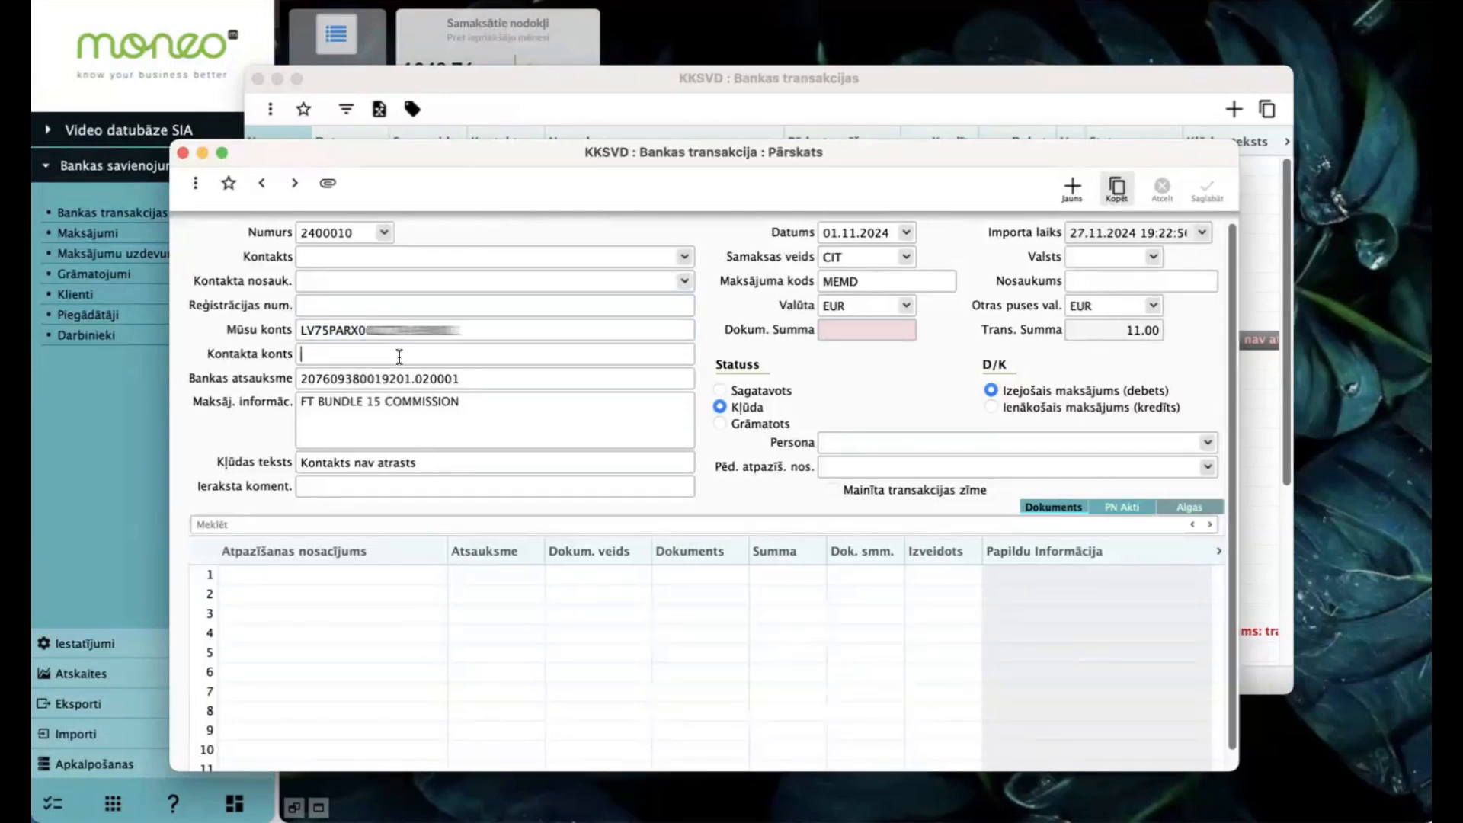
click(183, 152)
Open the 363.00 EUR incoming transaction dated 04.11.2024 to examine its contact and account details.
click(974, 358)
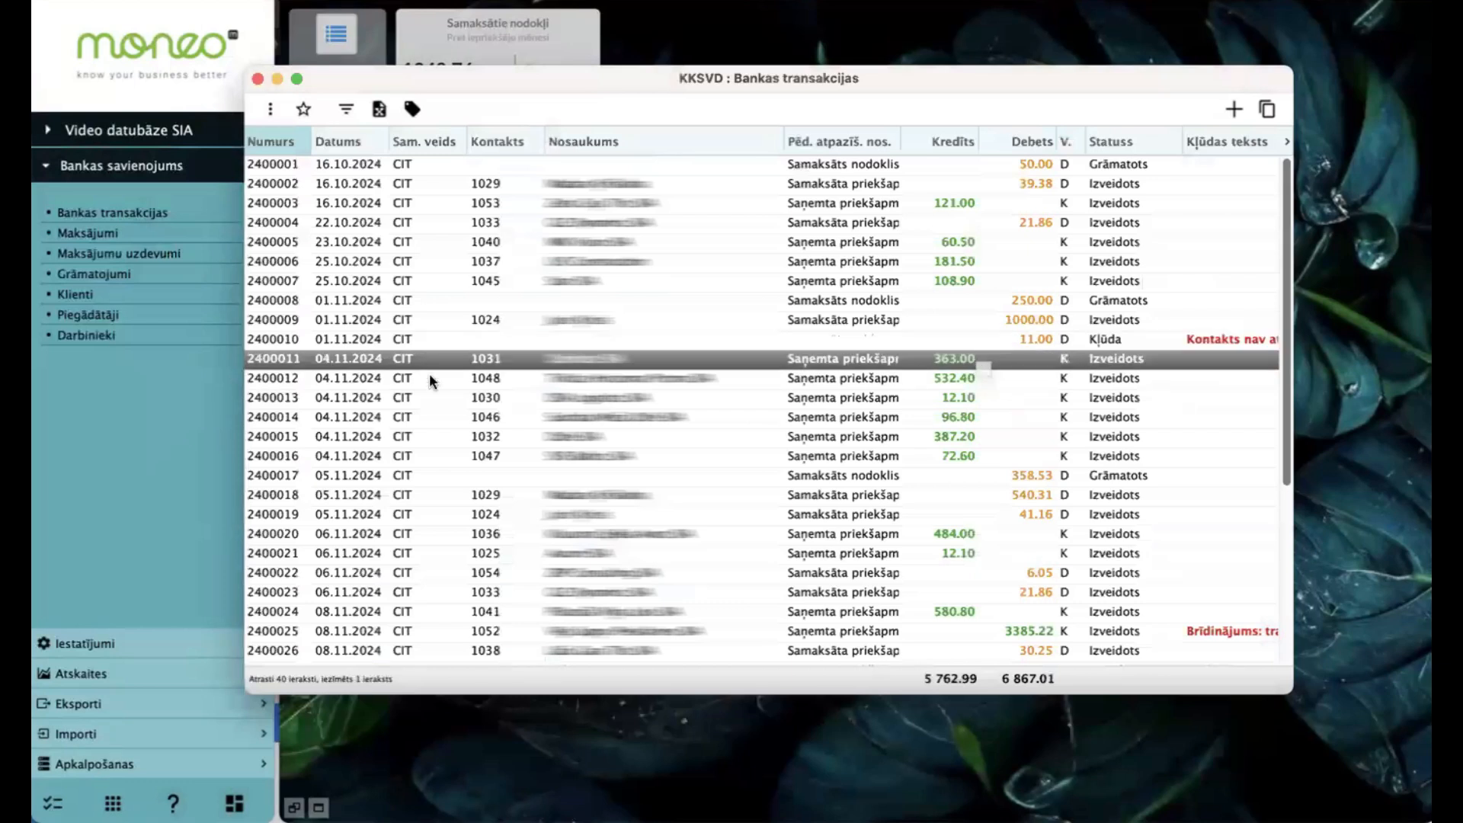
key(Return)
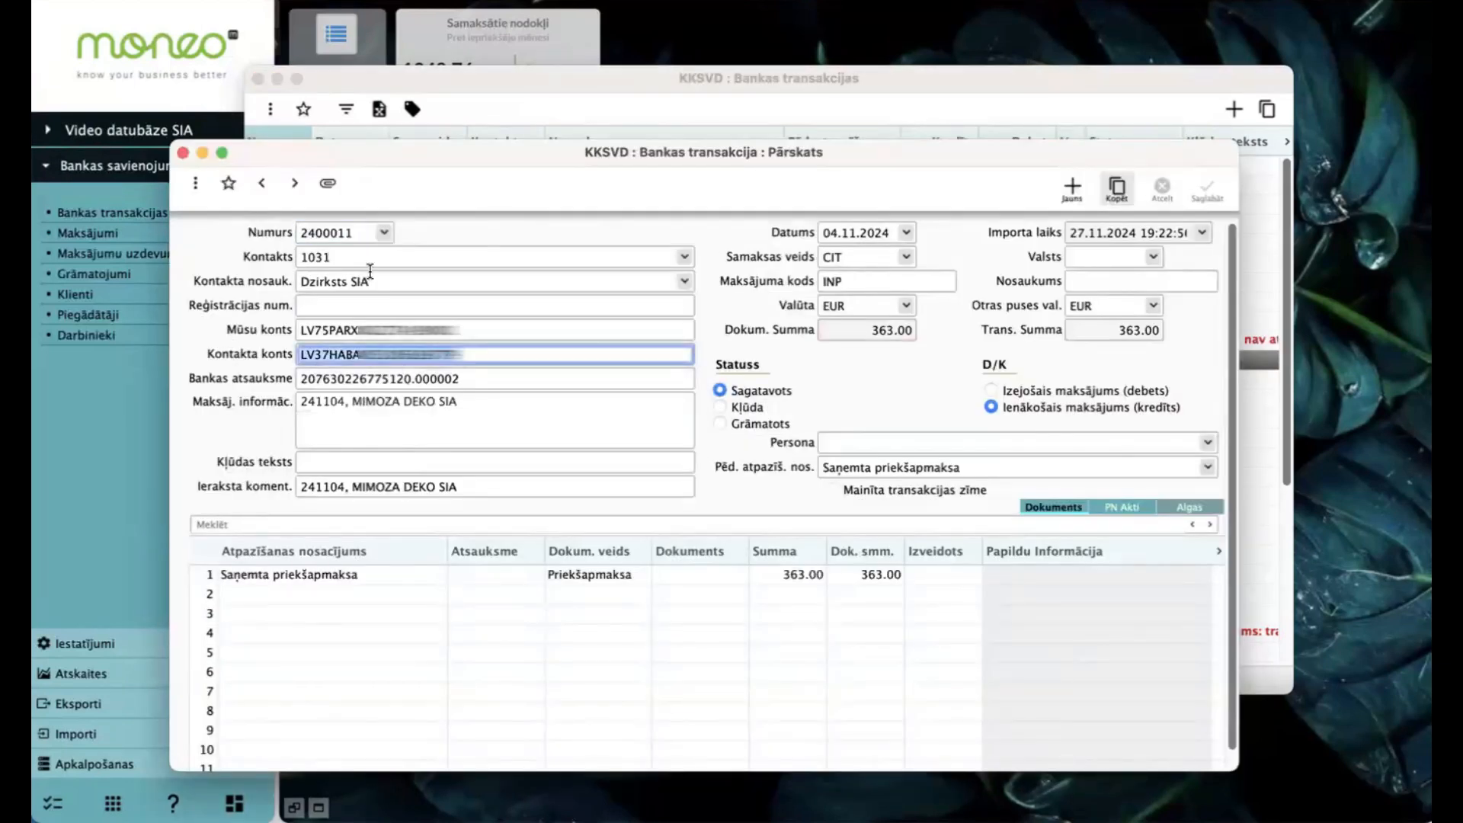